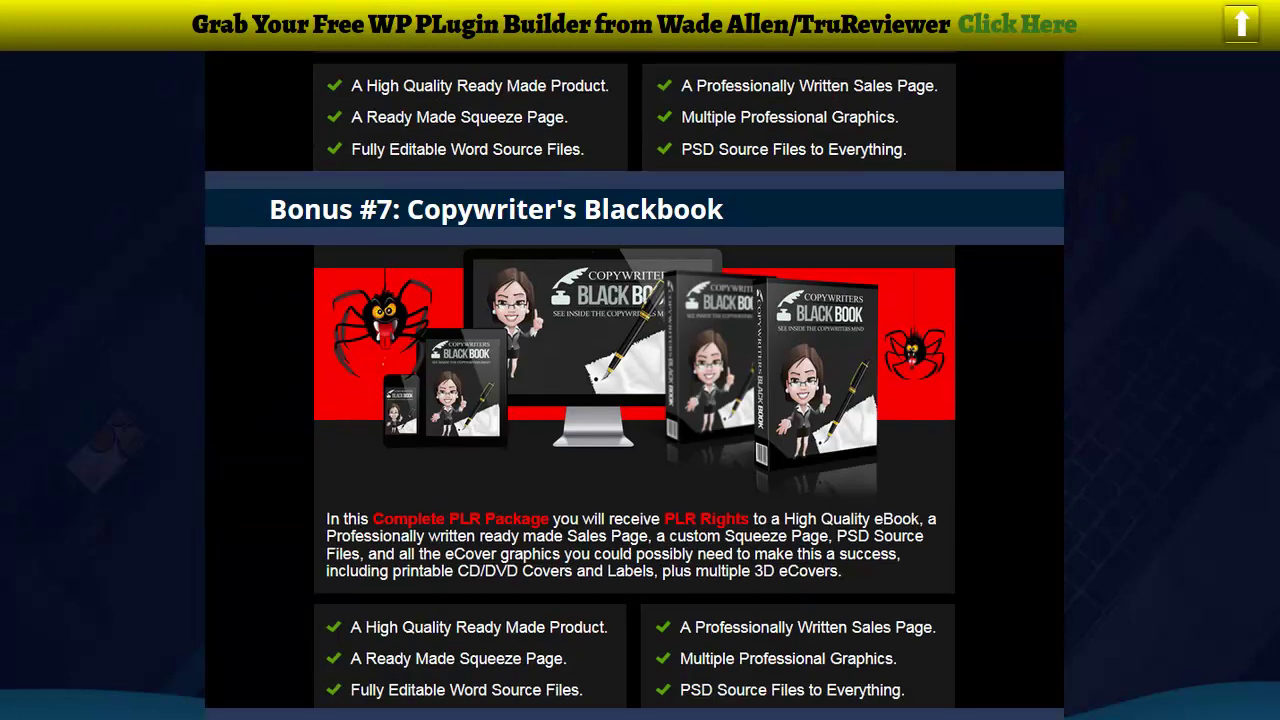
# Look through the bonus offers on the review page, from Copywriter's Blackbook to Premium Presentation Templates and back up to Web Traffic Spreader.
pyautogui.scroll(3, 634, 385)
pyautogui.scroll(-8, 634, 385)
pyautogui.scroll(1, 634, 385)
pyautogui.scroll(-8, 634, 385)
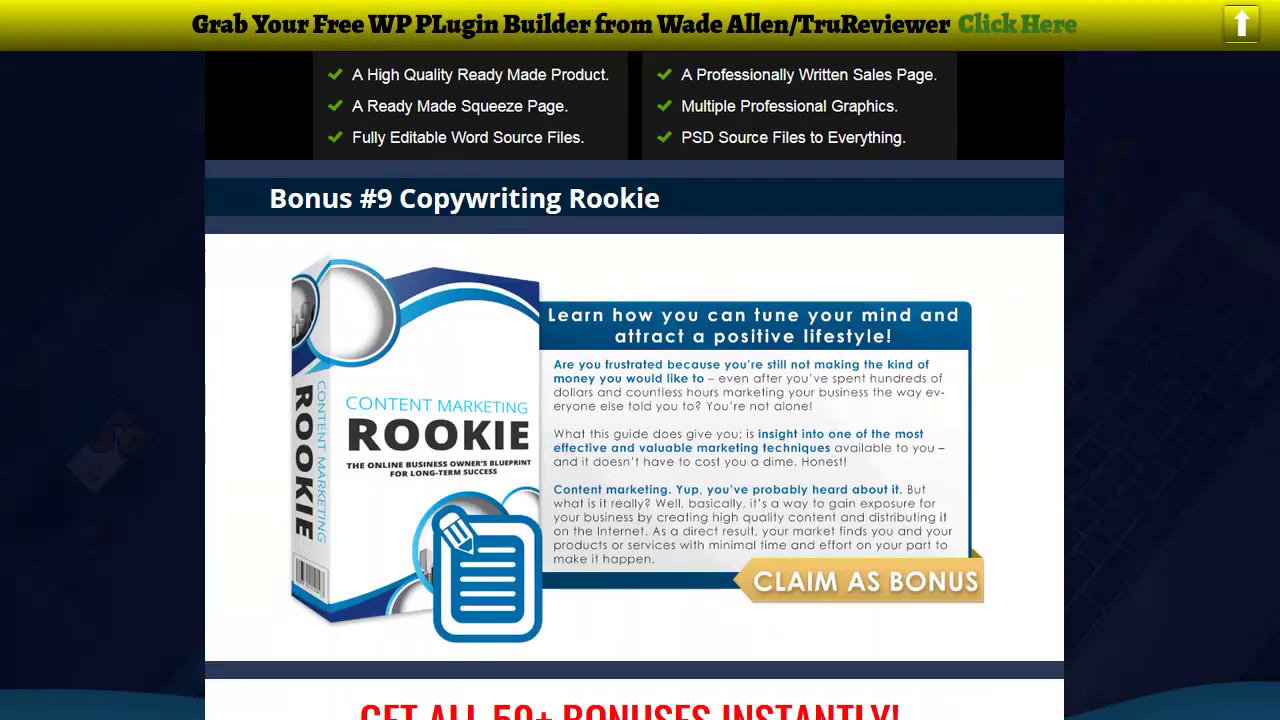
pyautogui.scroll(-3, 634, 385)
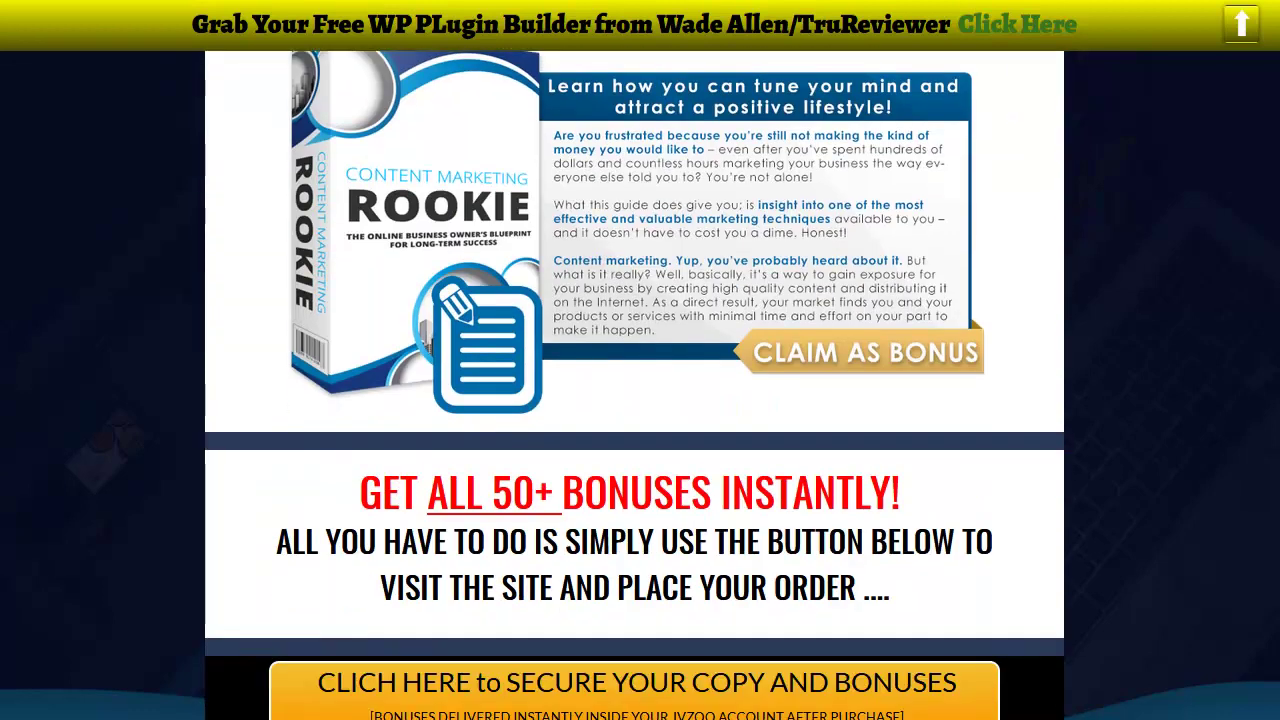
pyautogui.scroll(1, 634, 385)
pyautogui.scroll(-9, 634, 385)
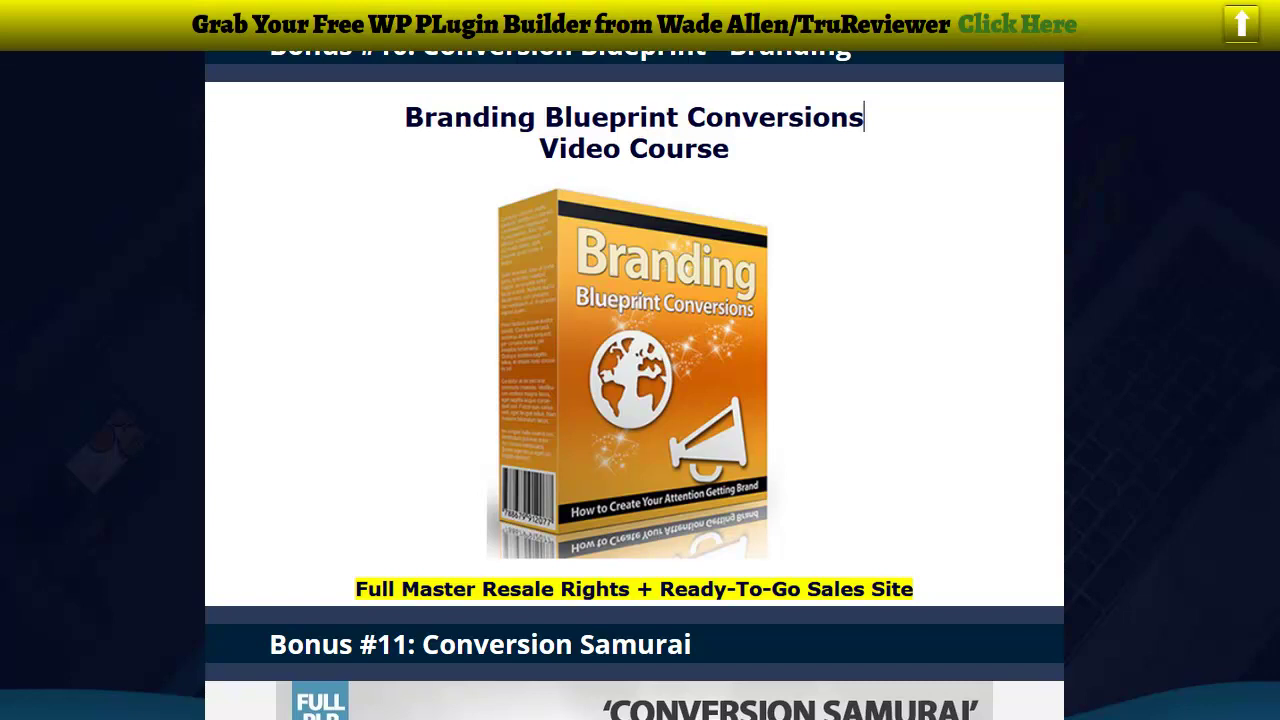
pyautogui.scroll(-6, 634, 385)
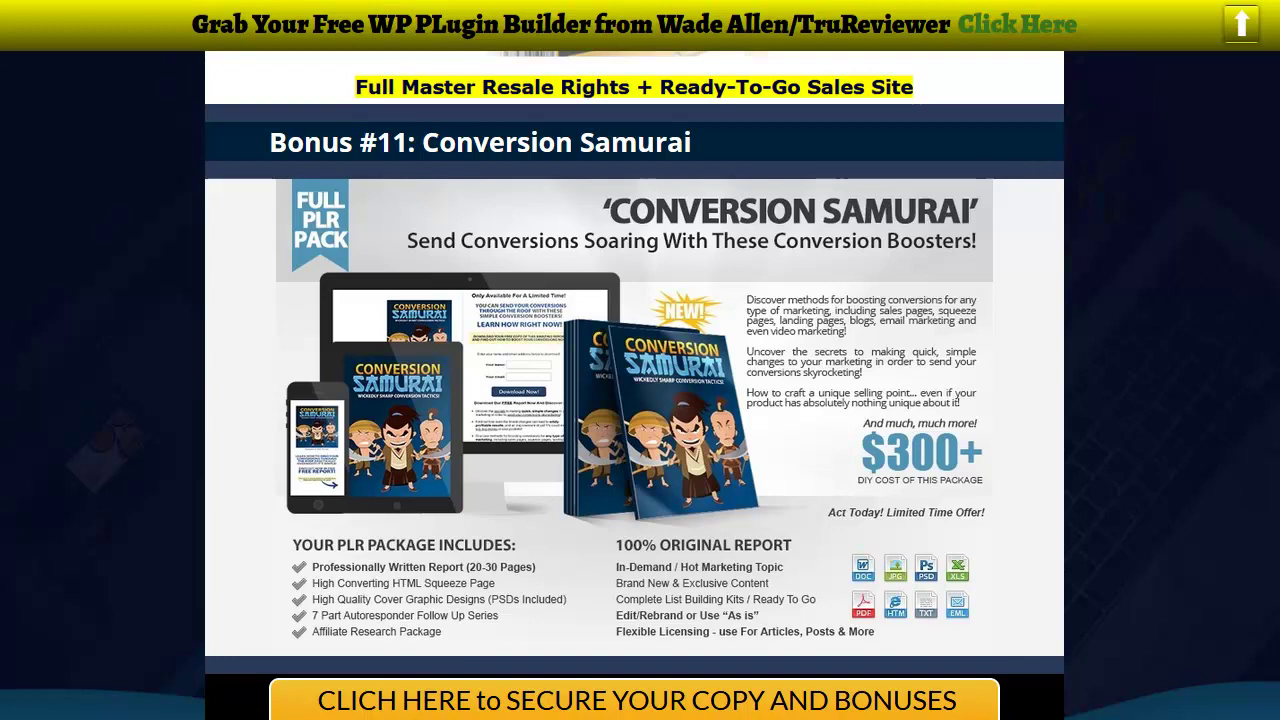
pyautogui.scroll(-2, 634, 385)
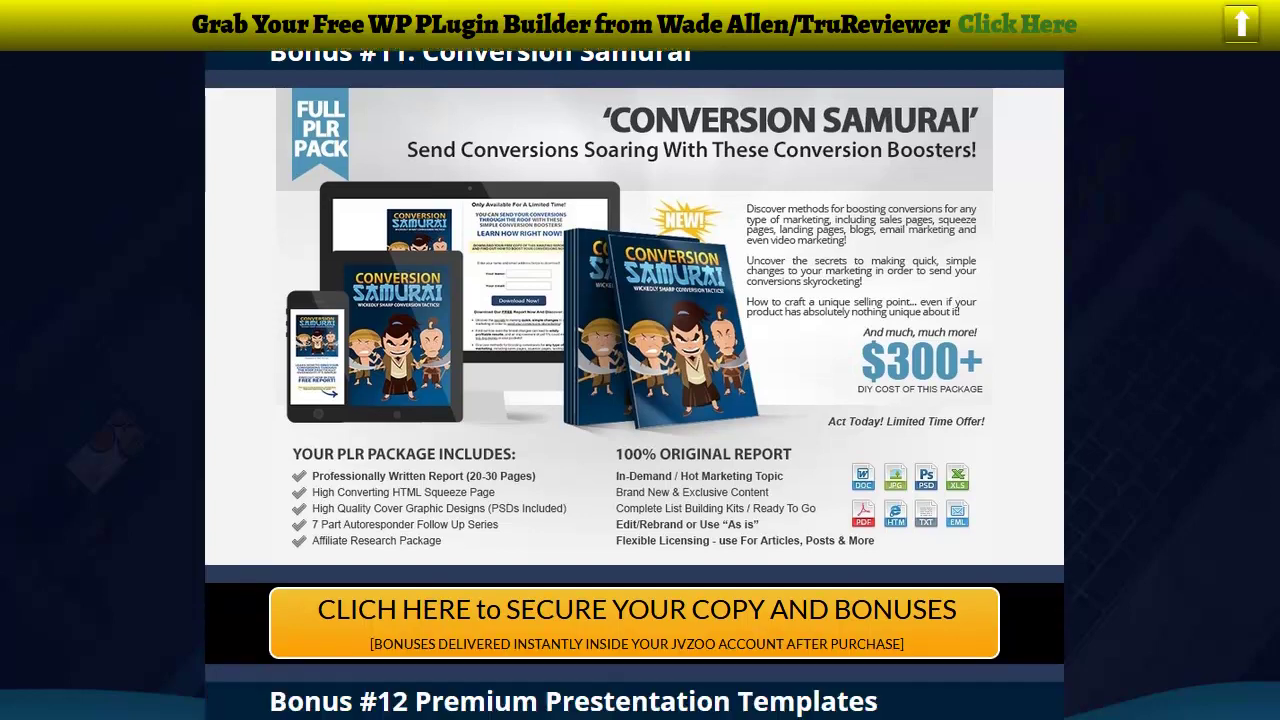
pyautogui.scroll(1, 634, 385)
pyautogui.scroll(-2, 634, 385)
pyautogui.scroll(-6, 634, 385)
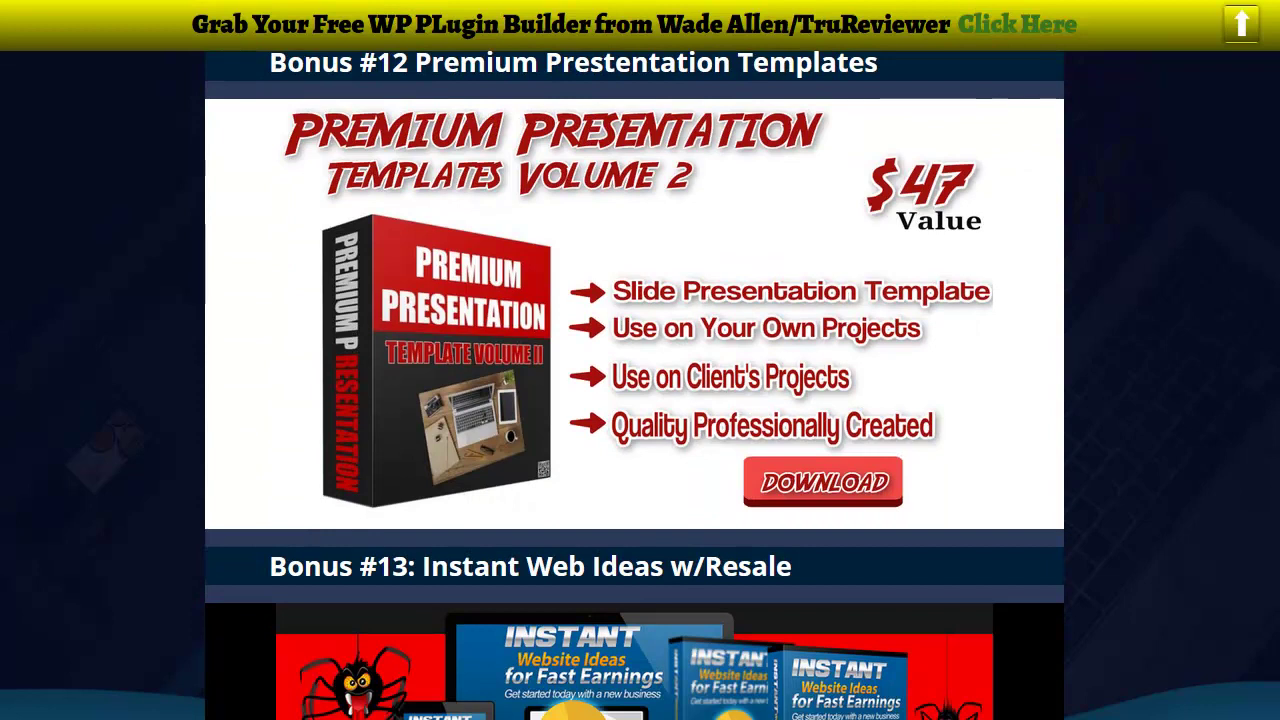
pyautogui.scroll(20, 634, 385)
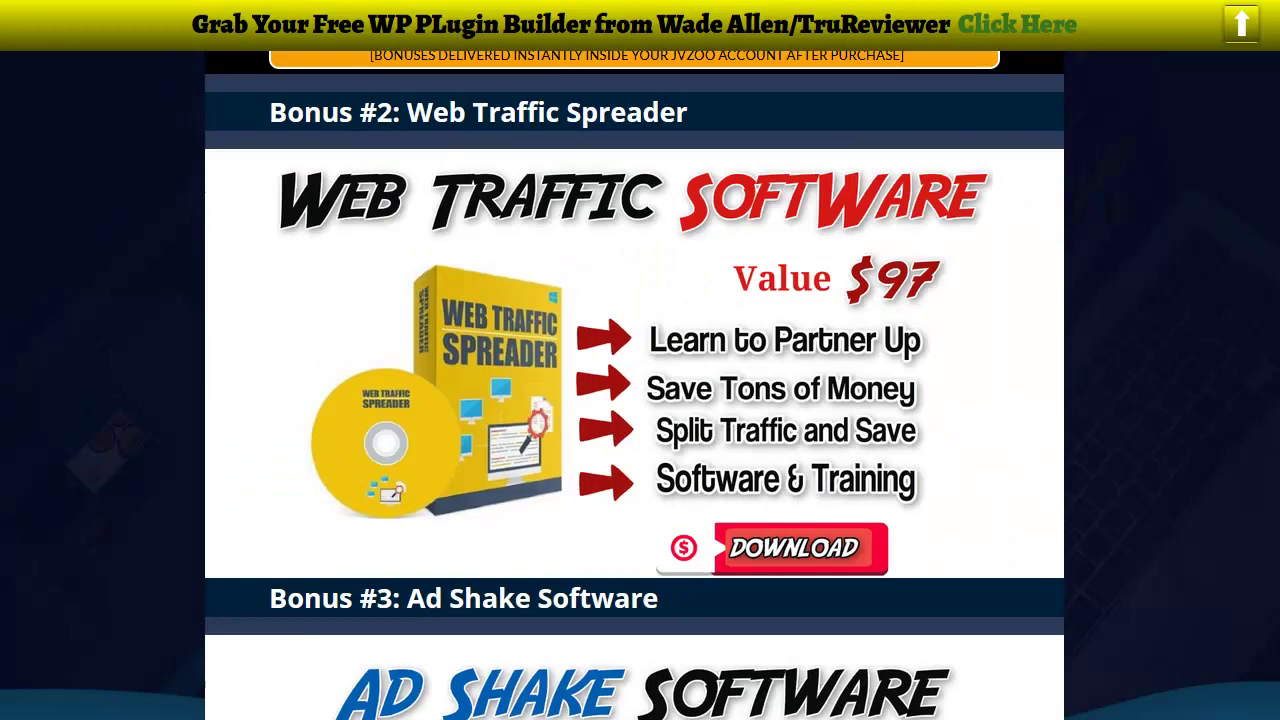
pyautogui.scroll(20, 963, 326)
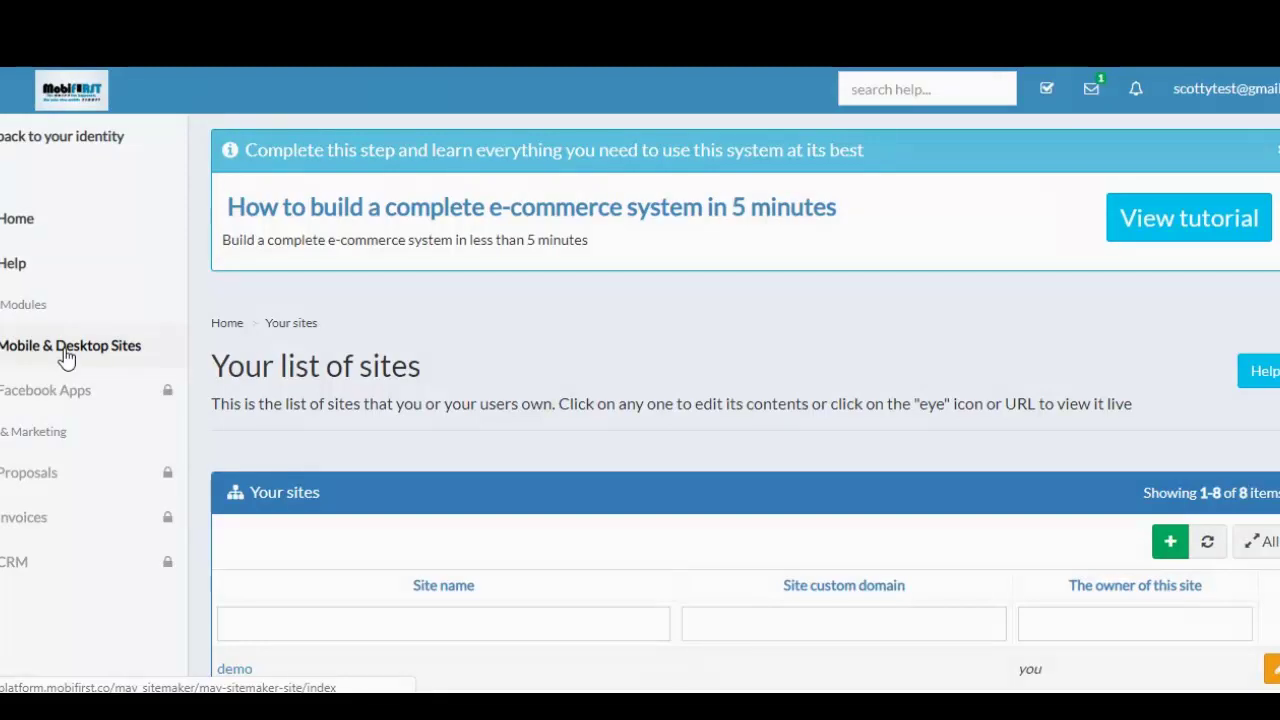
# Start creating a new site with the wizard for ready-made templates.
pyautogui.scroll(-4, 573, 344)
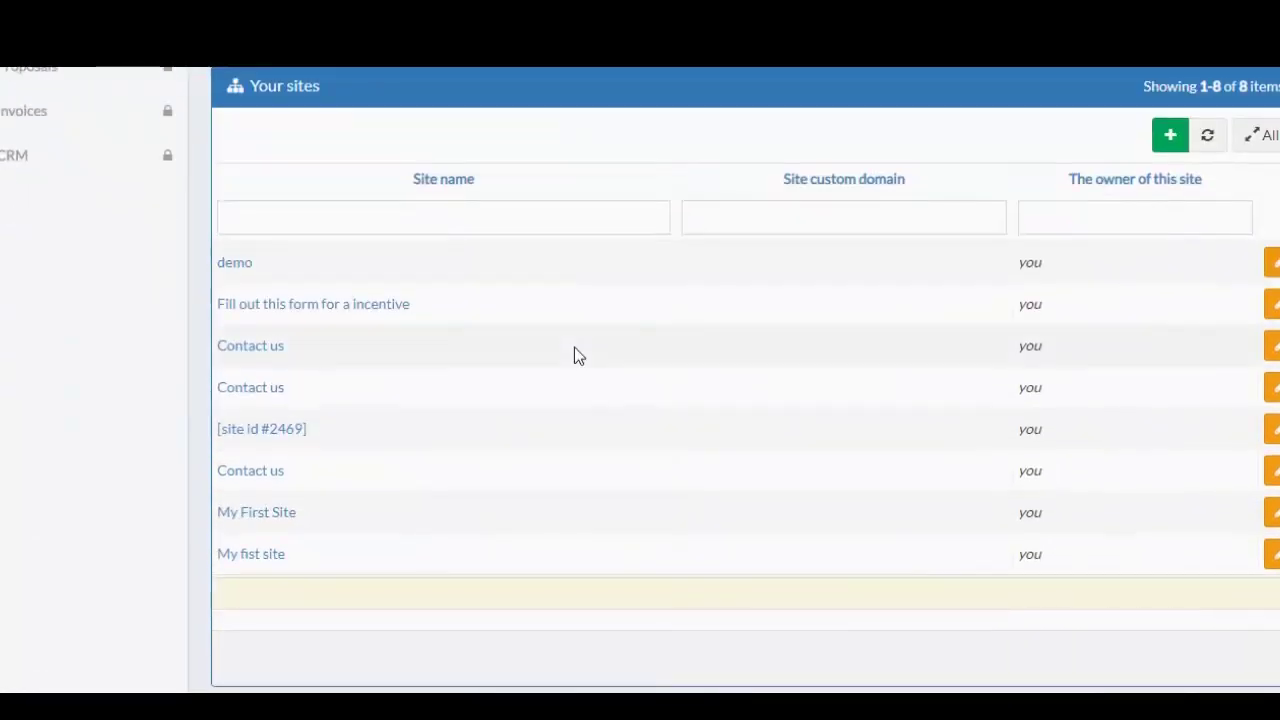
pyautogui.scroll(-2, 574, 347)
pyautogui.click(737, 576)
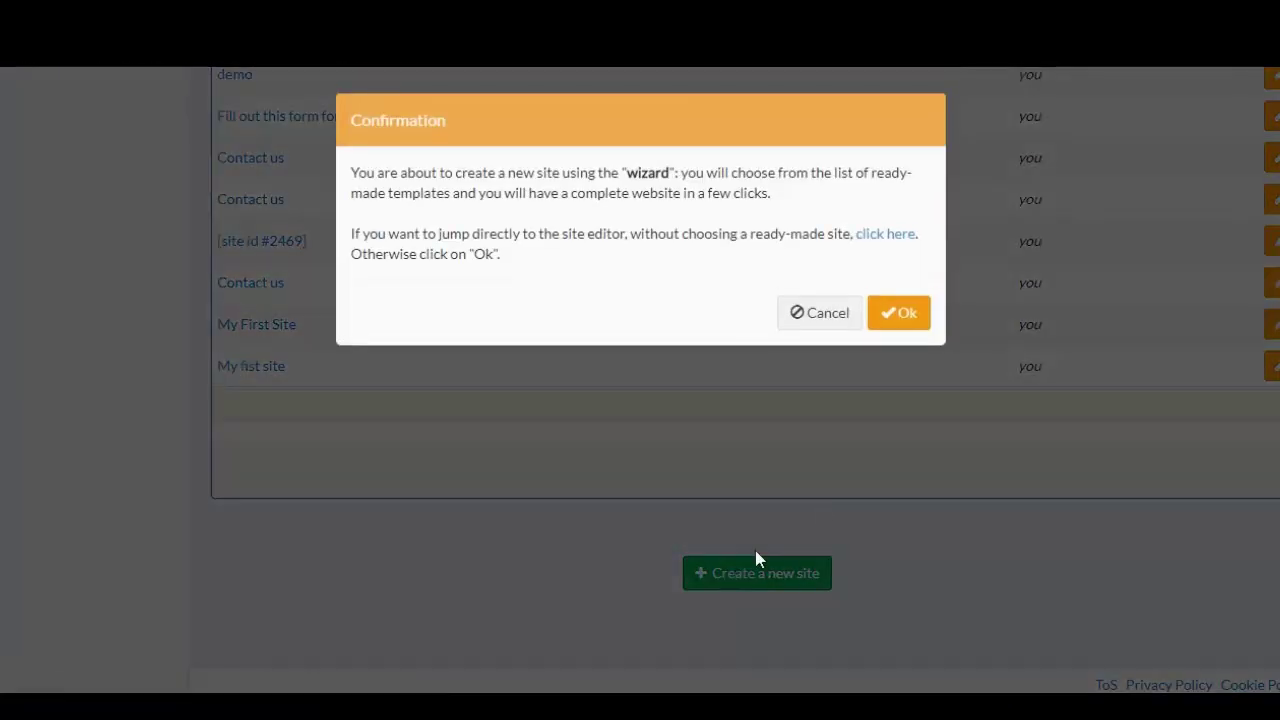
pyautogui.click(915, 320)
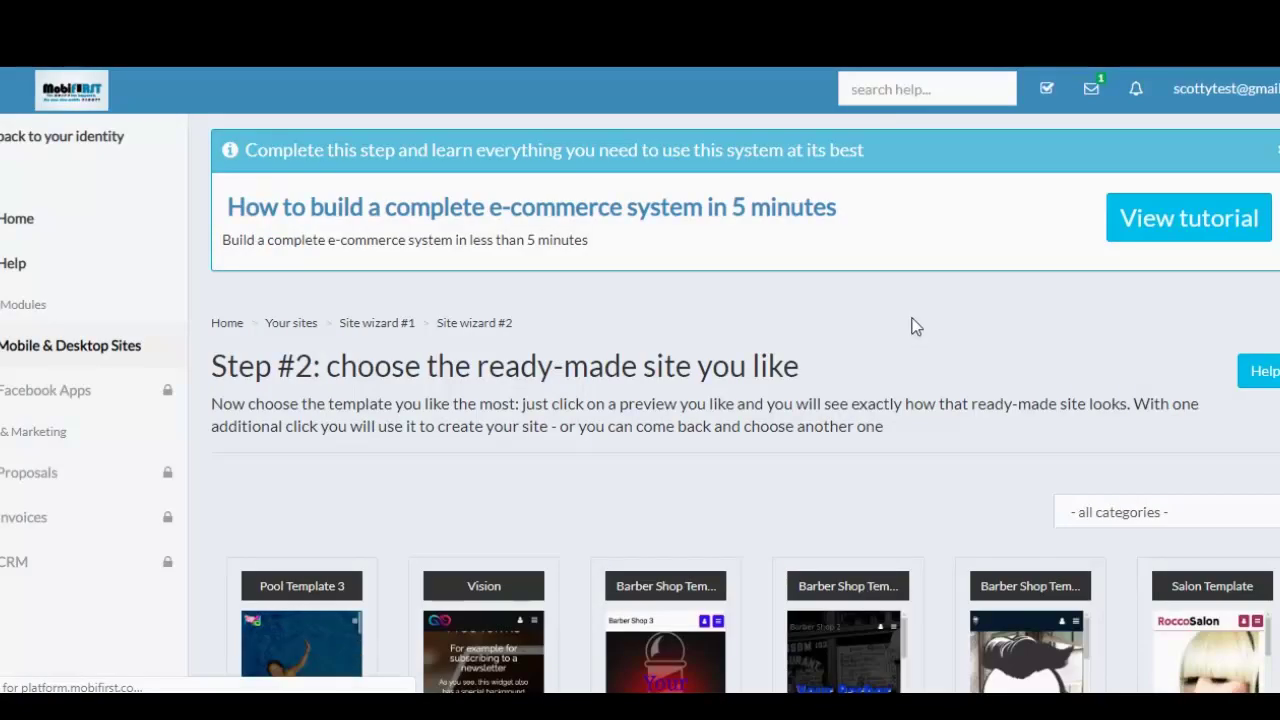
# Choose the blue Easy Opt-In Template 4 from the ready-made sites and look through its phone preview.
pyautogui.scroll(-8, 729, 394)
pyautogui.scroll(-4, 727, 403)
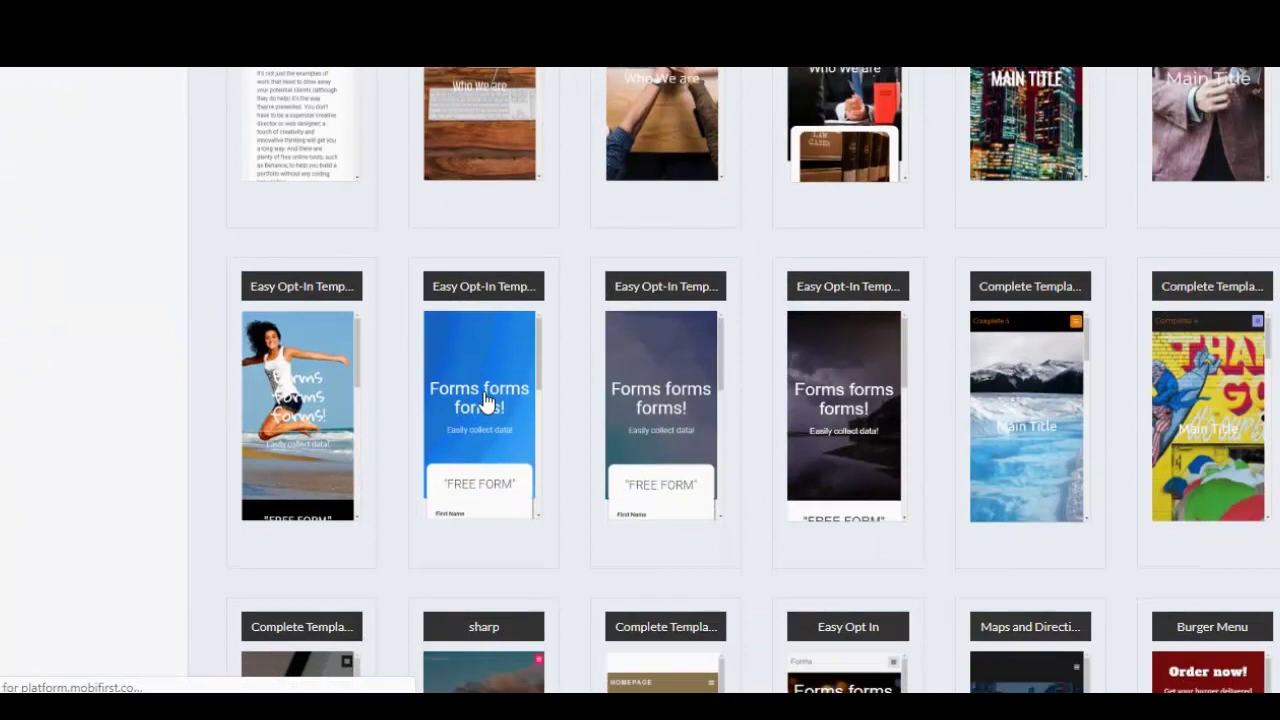
pyautogui.click(485, 398)
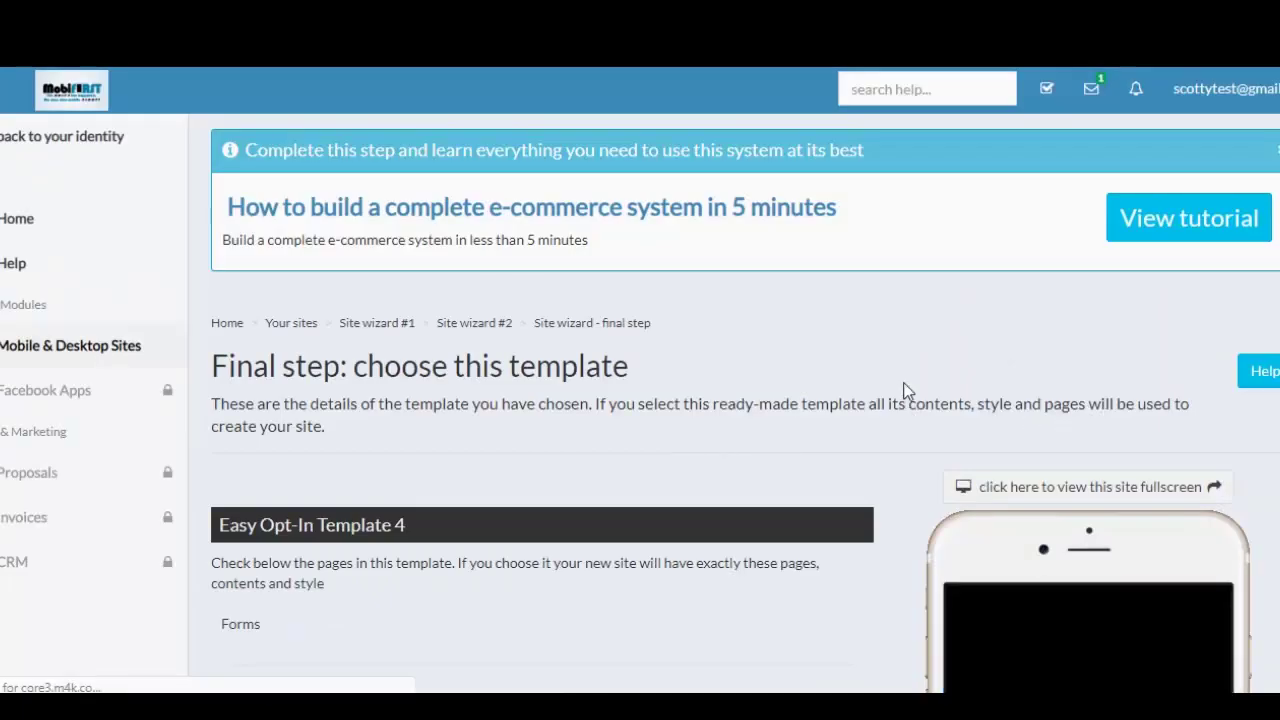
pyautogui.scroll(-4, 910, 393)
pyautogui.scroll(-6, 1111, 392)
pyautogui.scroll(-2, 1111, 392)
pyautogui.scroll(10, 1108, 402)
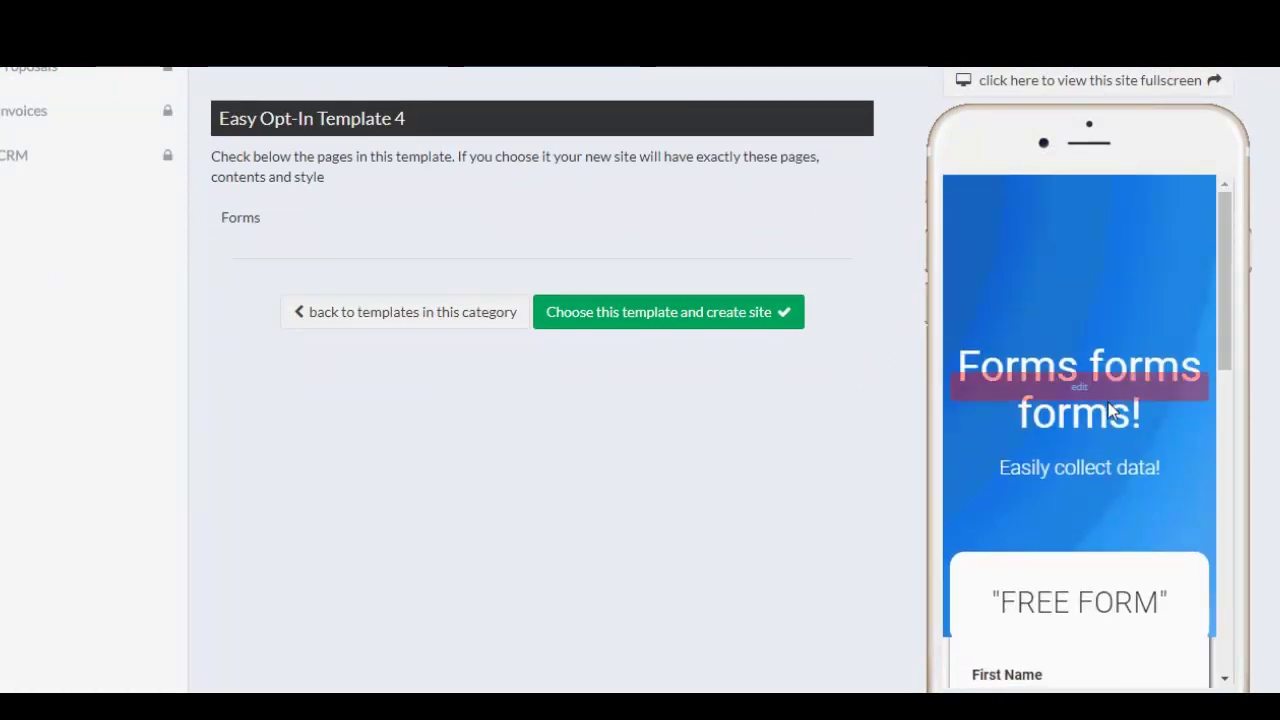
pyautogui.scroll(1, 860, 412)
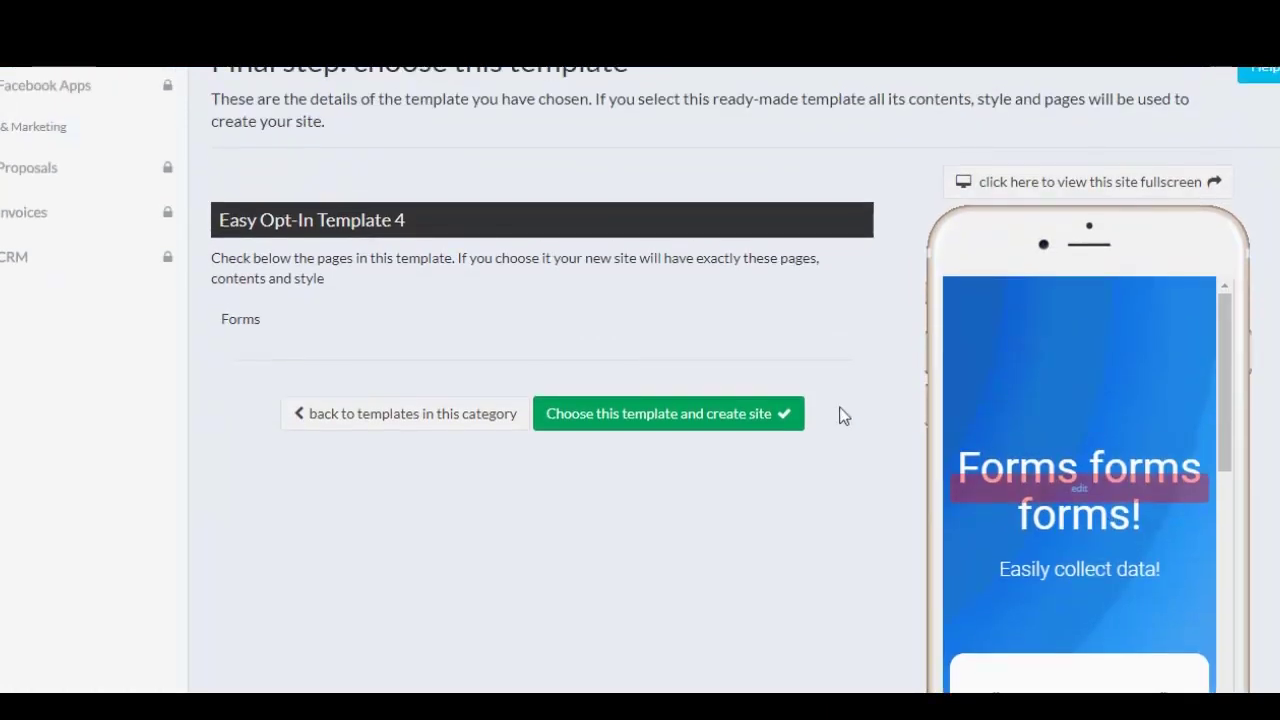
# Create the site from Easy Opt-In Template 4 with the name "My first site".
pyautogui.click(659, 425)
pyautogui.click(905, 225)
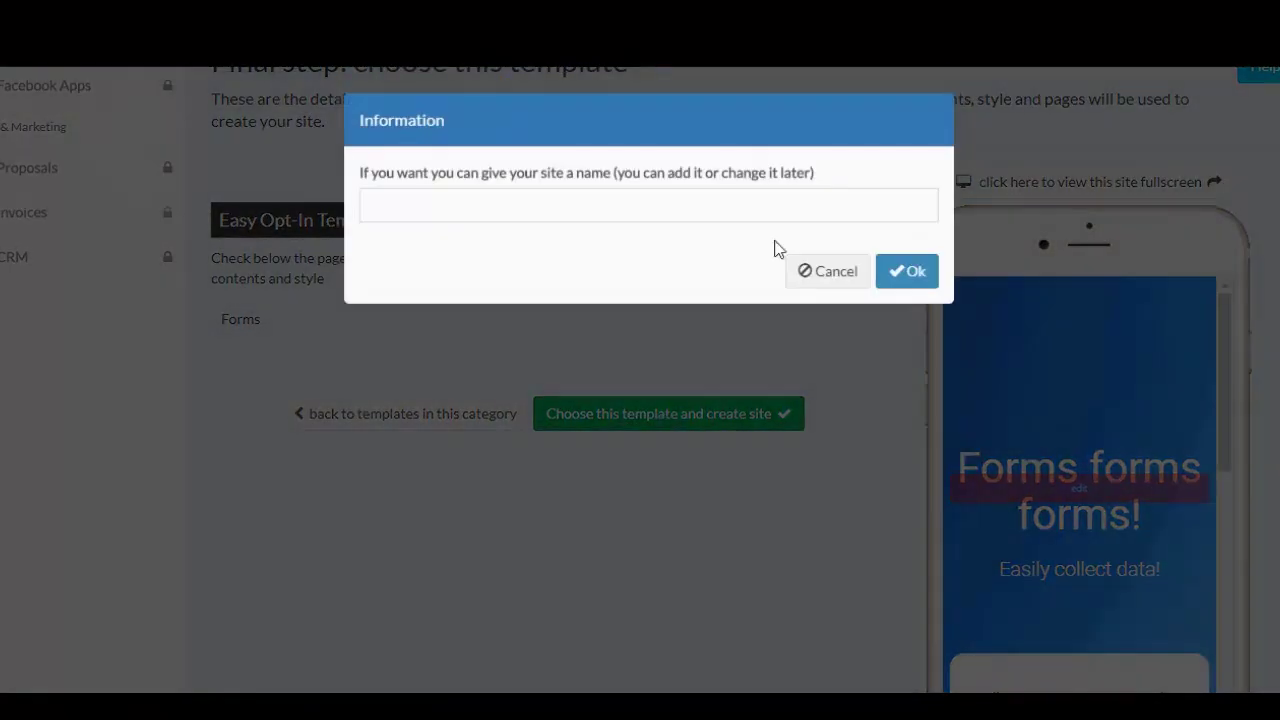
pyautogui.click(383, 202)
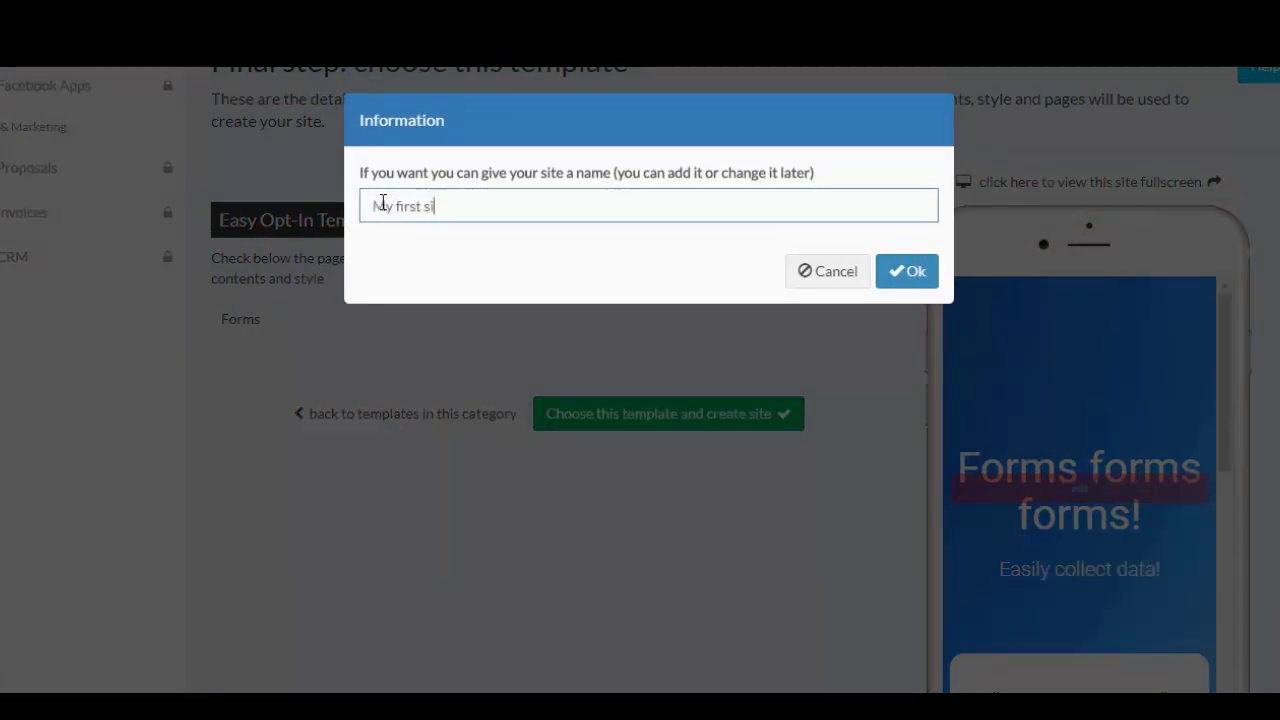
pyautogui.click(903, 271)
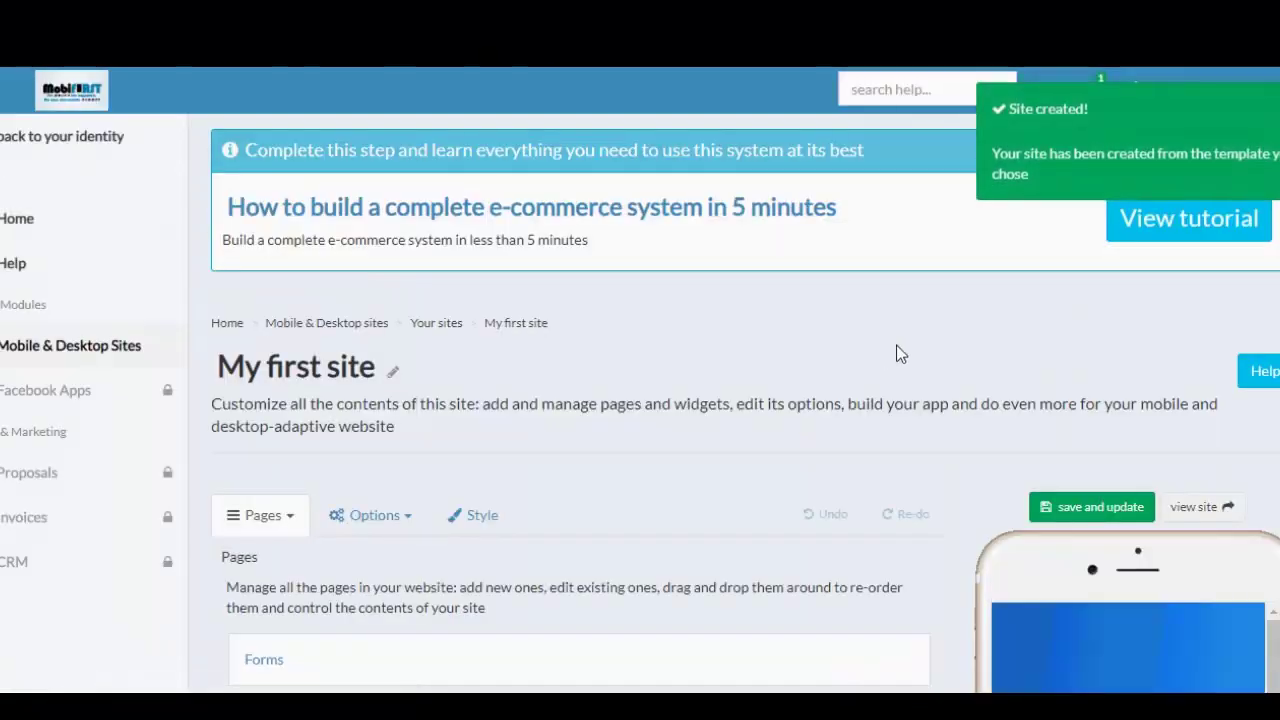
# Open the "Forms forms forms!" header widget of the Forms page for editing.
pyautogui.scroll(-4, 924, 330)
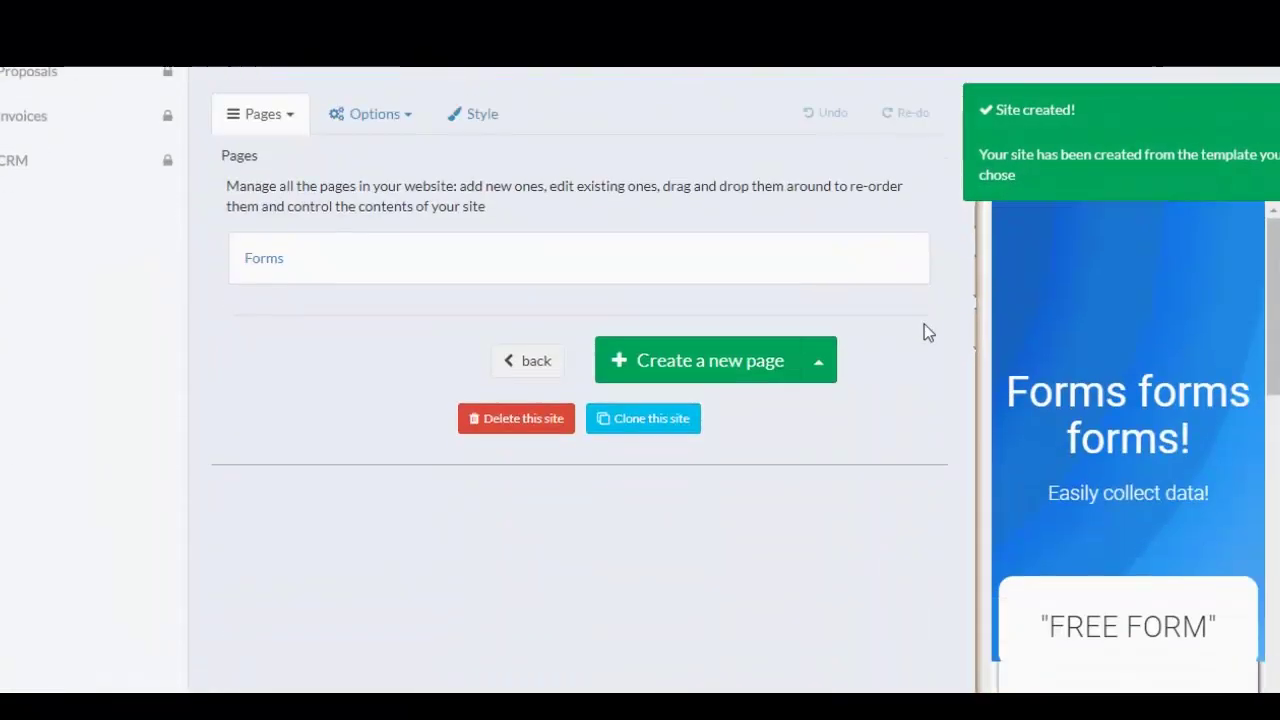
pyautogui.click(263, 262)
pyautogui.scroll(-3, 999, 455)
pyautogui.scroll(-3, 1000, 456)
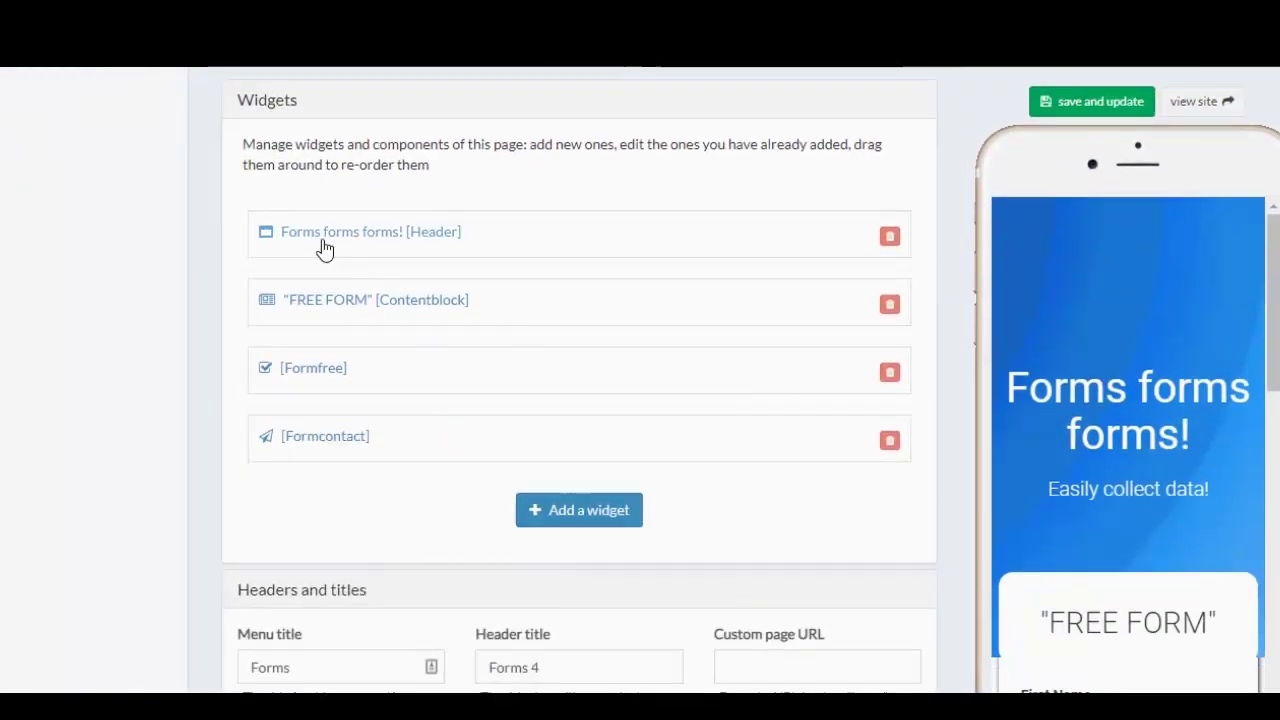
pyautogui.click(363, 243)
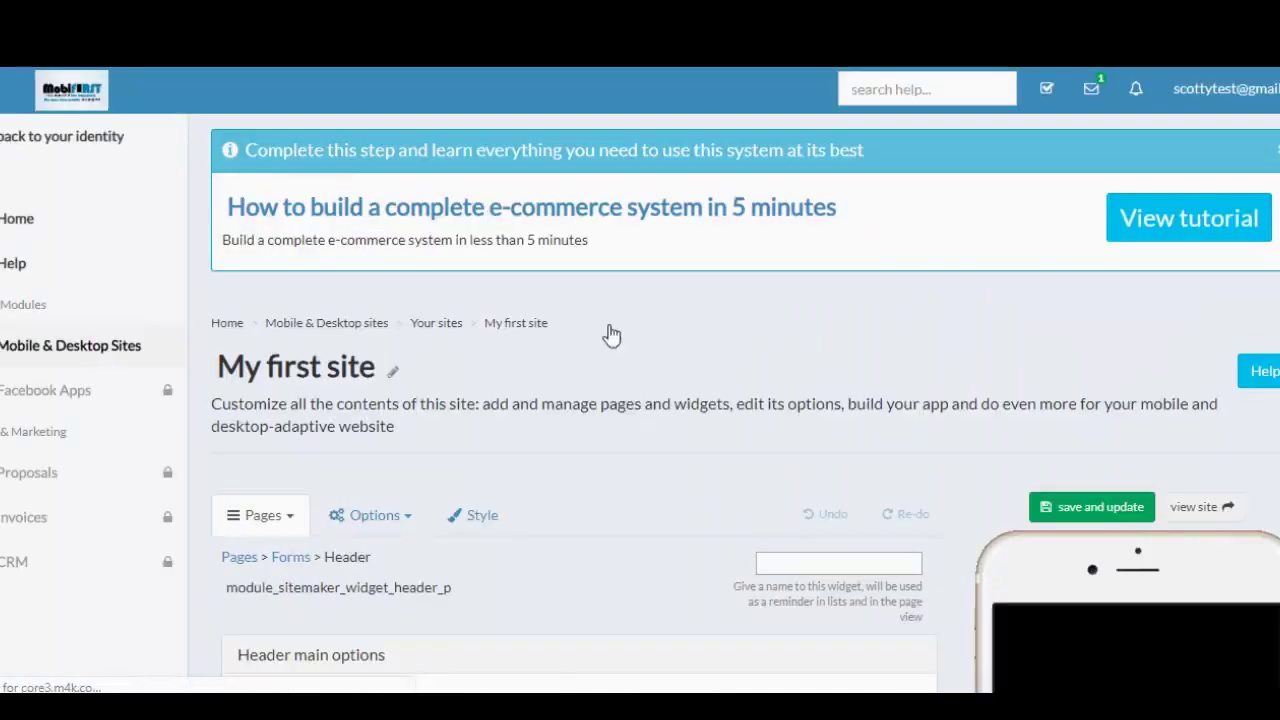
# Upload the swimming-pool-765312__340 picture as the header's fullscreen background image and save the widget.
pyautogui.scroll(-7, 985, 446)
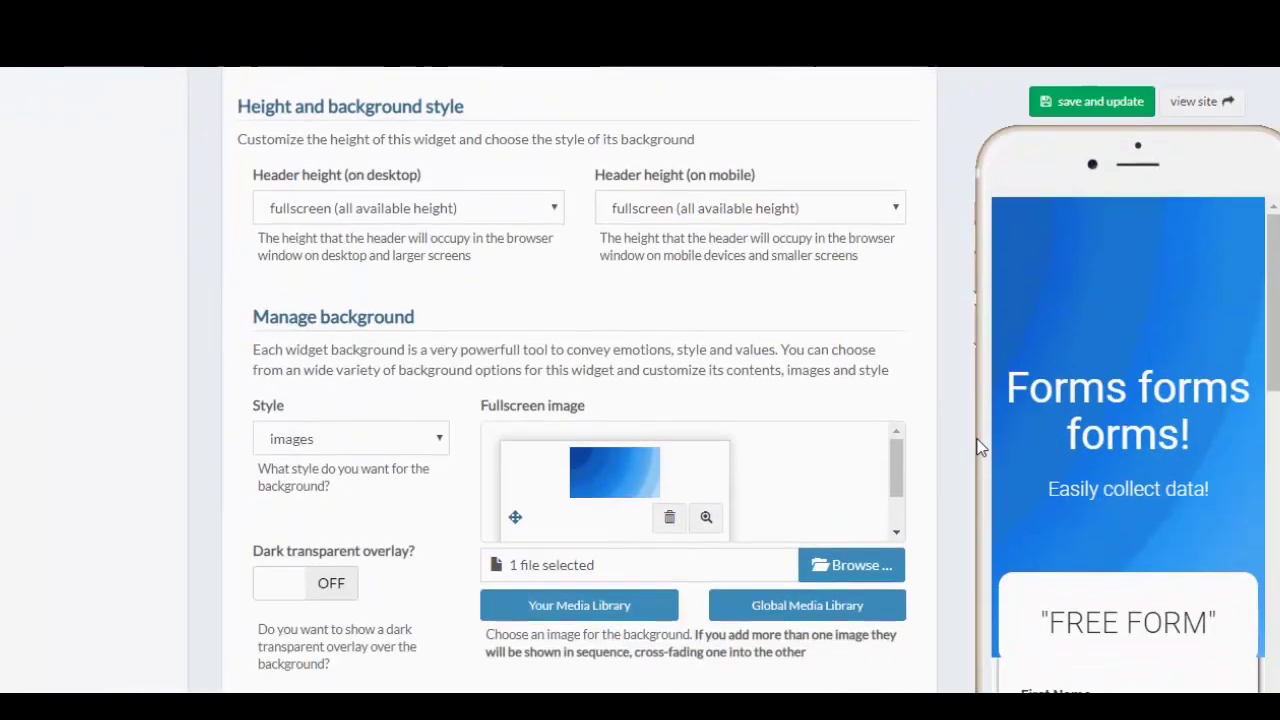
pyautogui.scroll(-1, 946, 449)
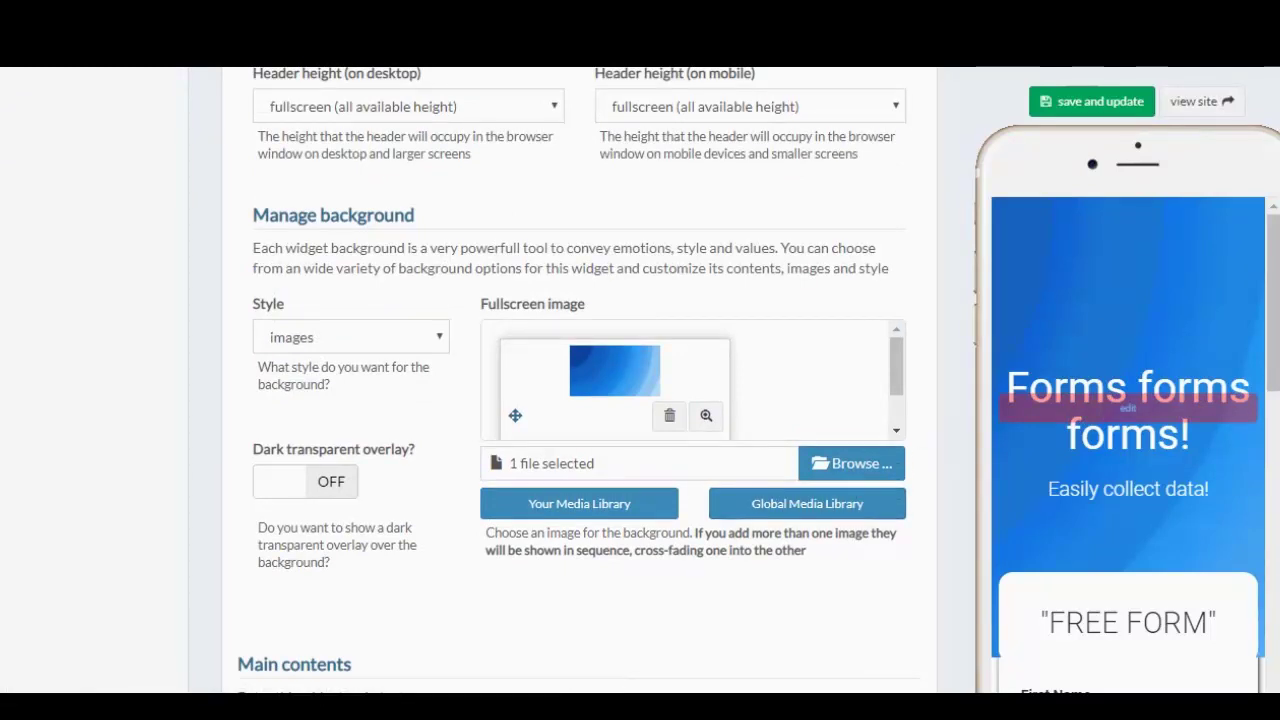
pyautogui.moveTo(930, 580); pyautogui.dragTo(771, 430)
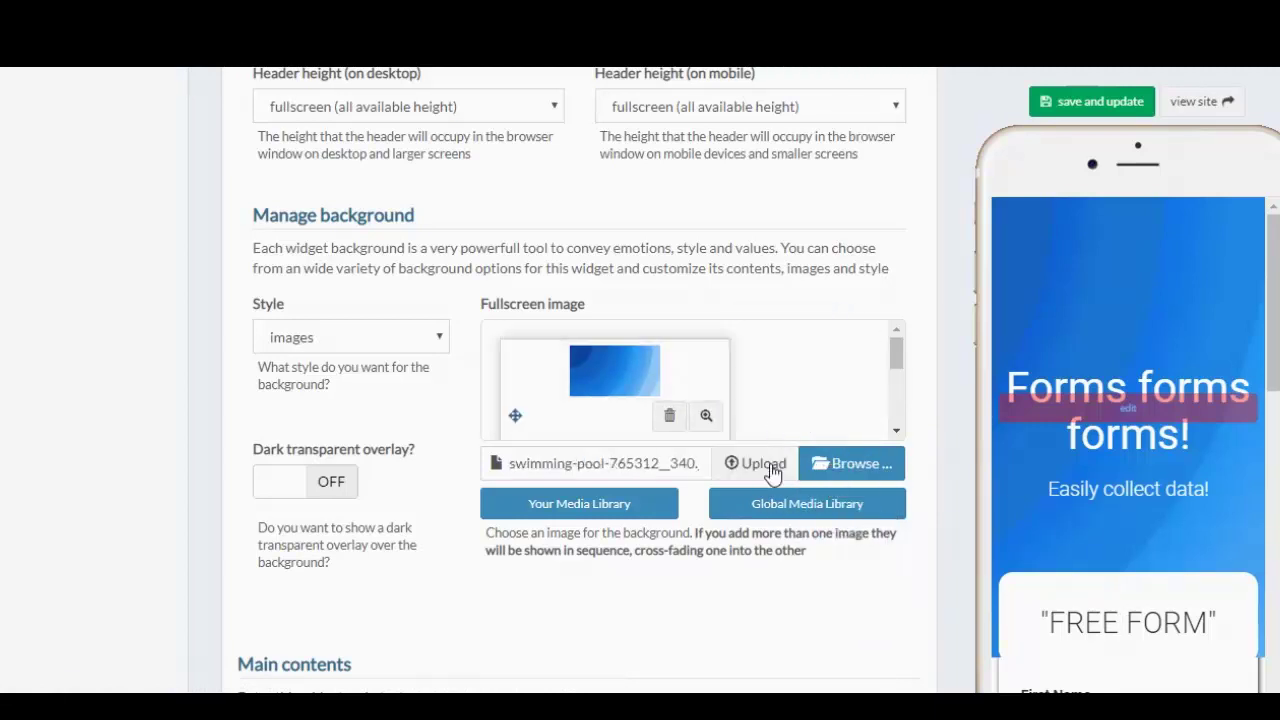
pyautogui.click(771, 466)
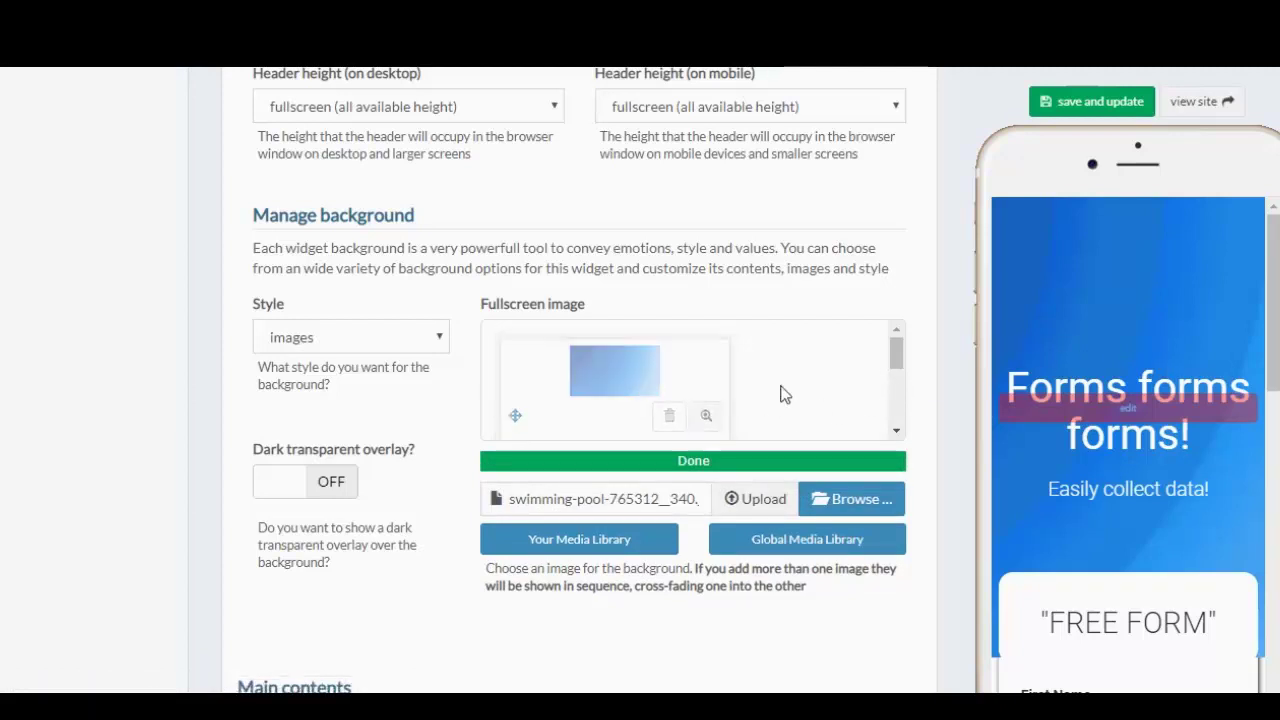
pyautogui.click(1125, 117)
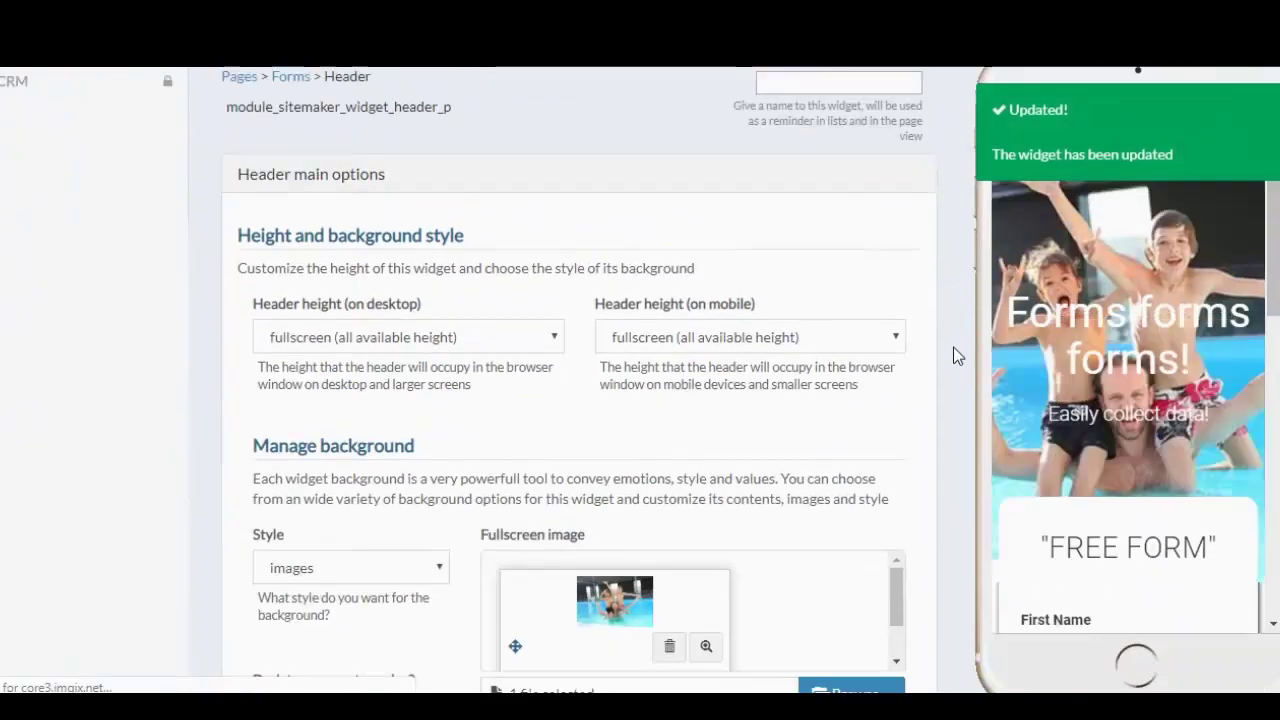
# Replace the header's main title with "MobiFirst Product Launch" and align it to the centre.
pyautogui.scroll(-6, 959, 437)
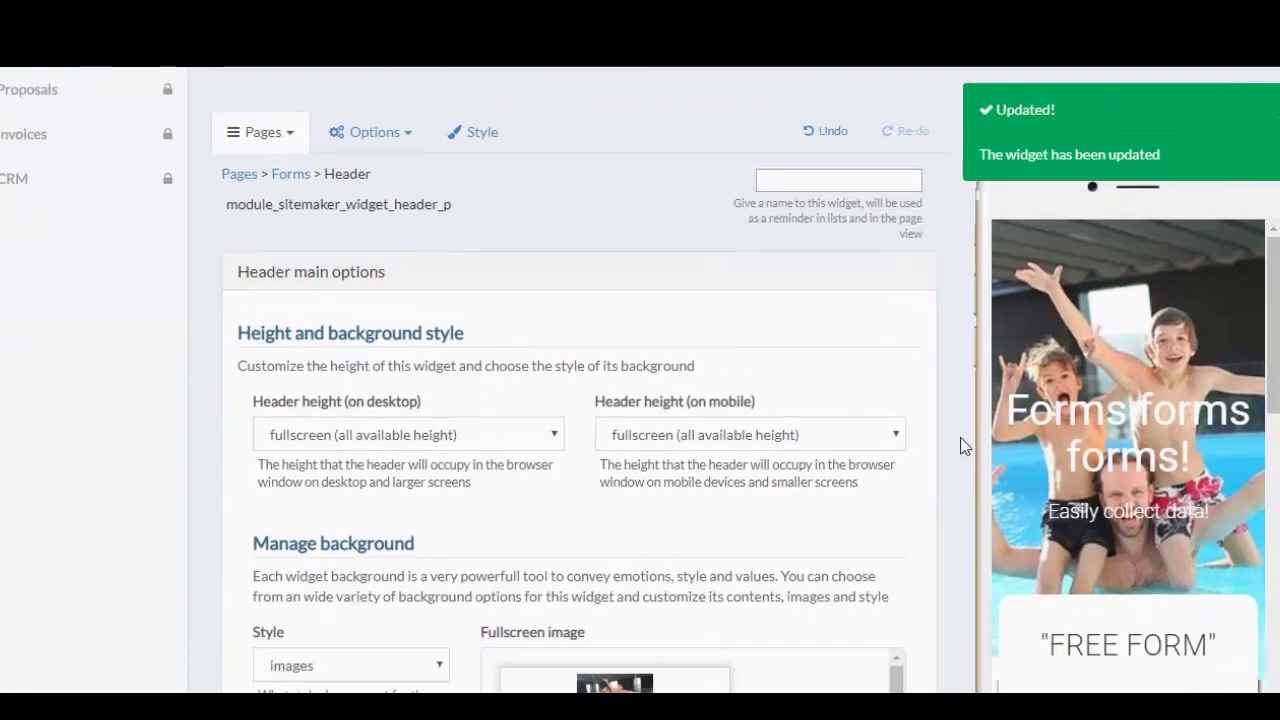
pyautogui.scroll(-6, 961, 445)
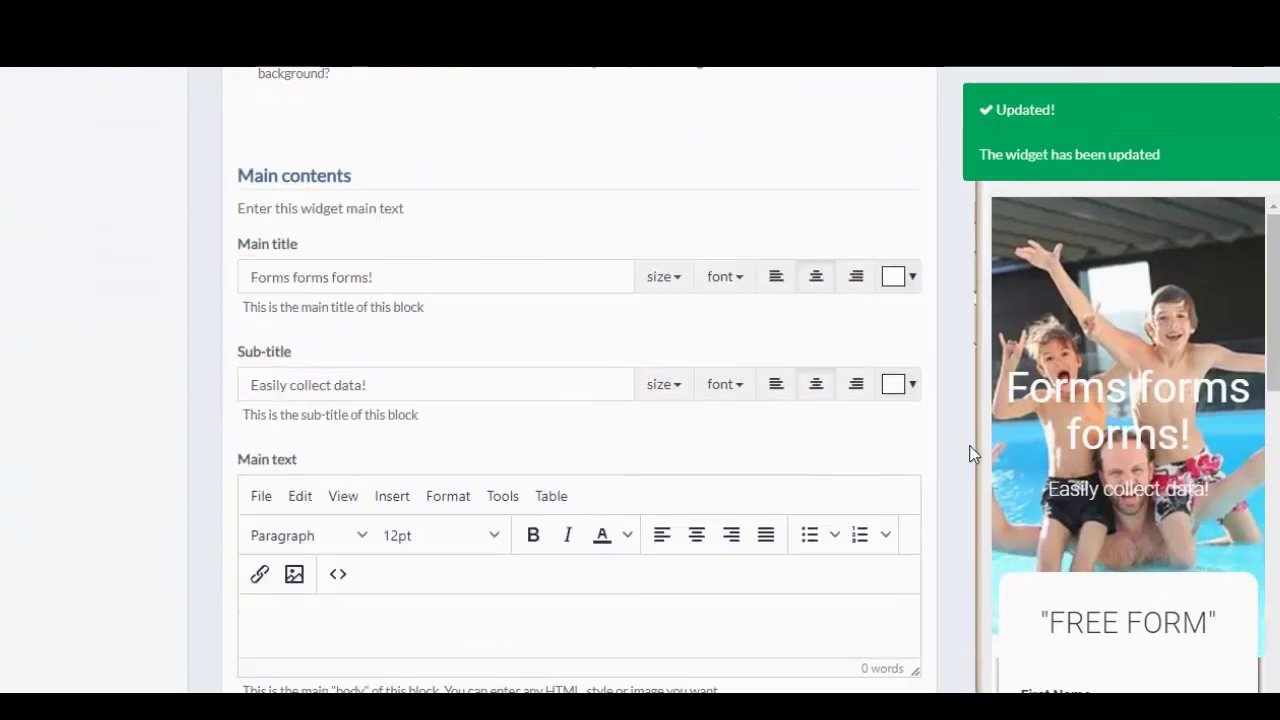
pyautogui.moveTo(387, 258); pyautogui.dragTo(179, 262)
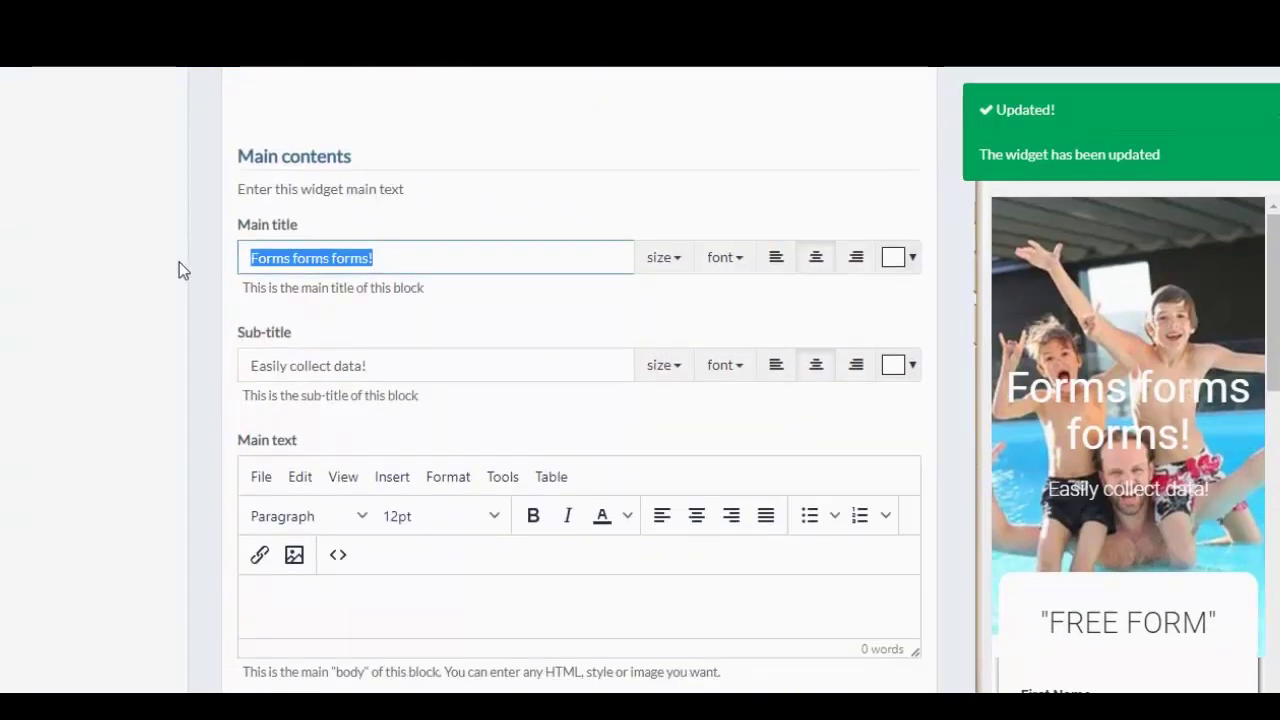
pyautogui.press('BackSpace')
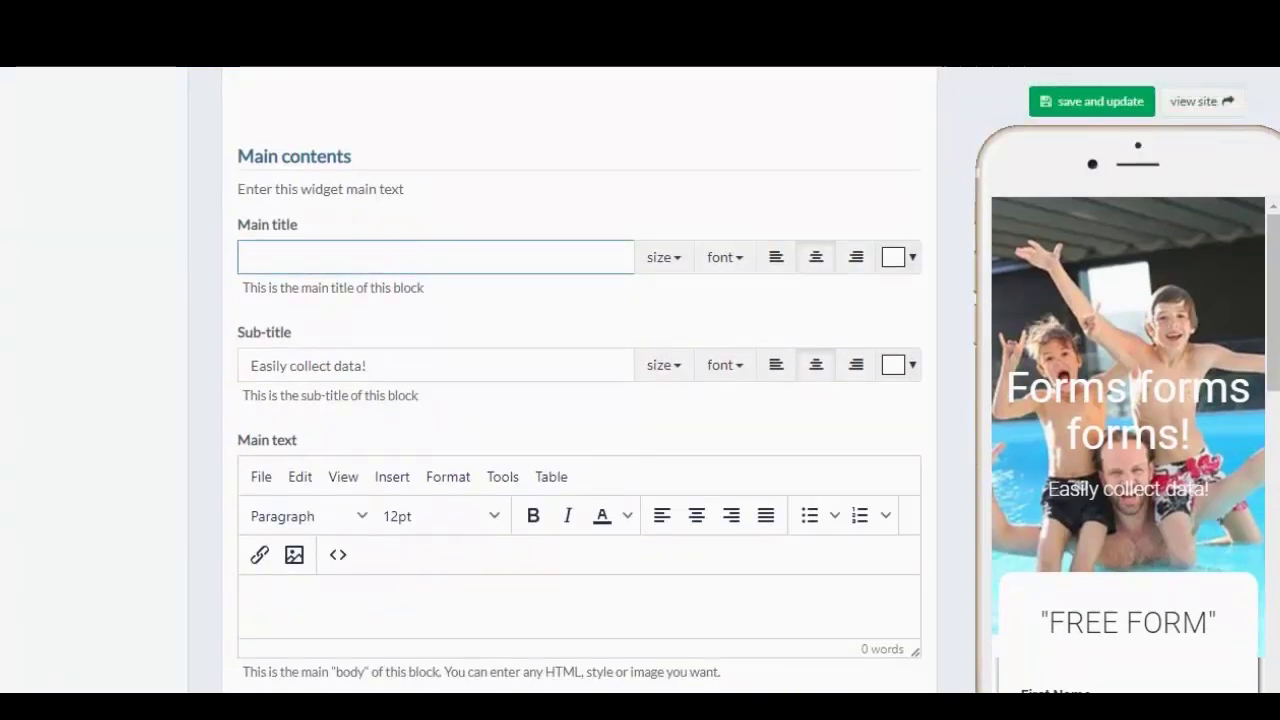
pyautogui.press('Tab')
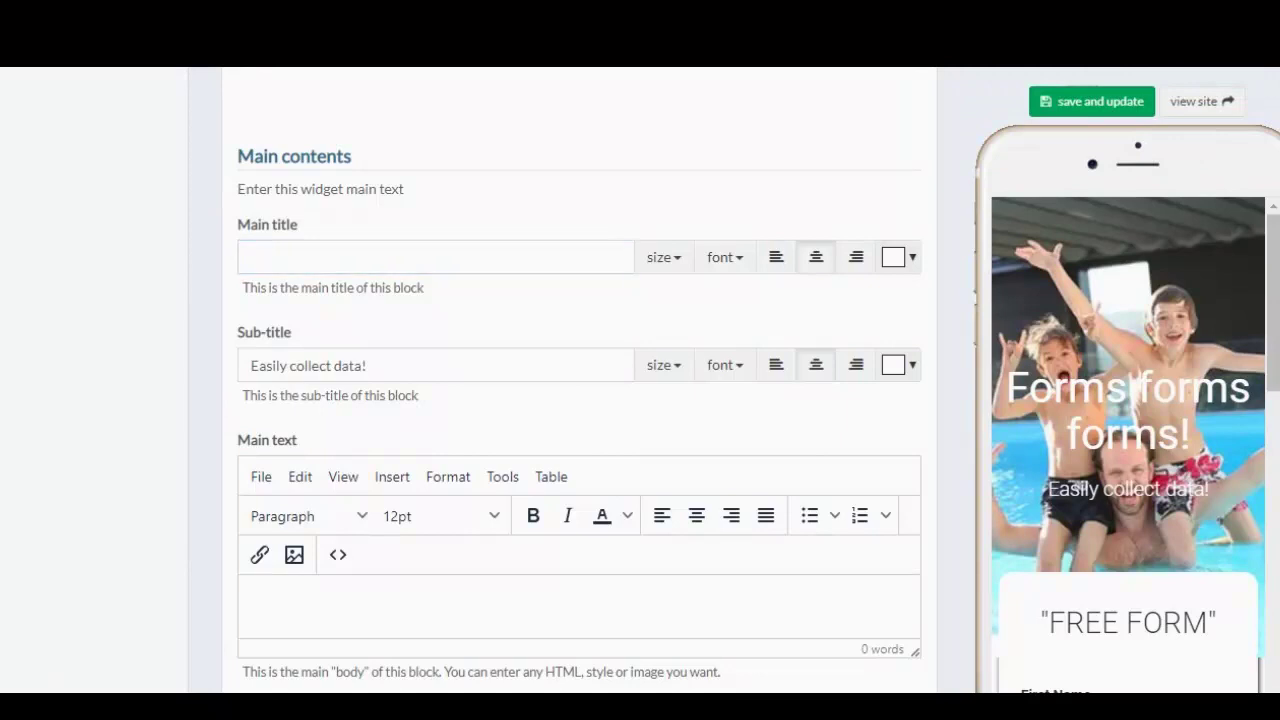
pyautogui.click(267, 262)
pyautogui.write('MobiFirst Product Launch')
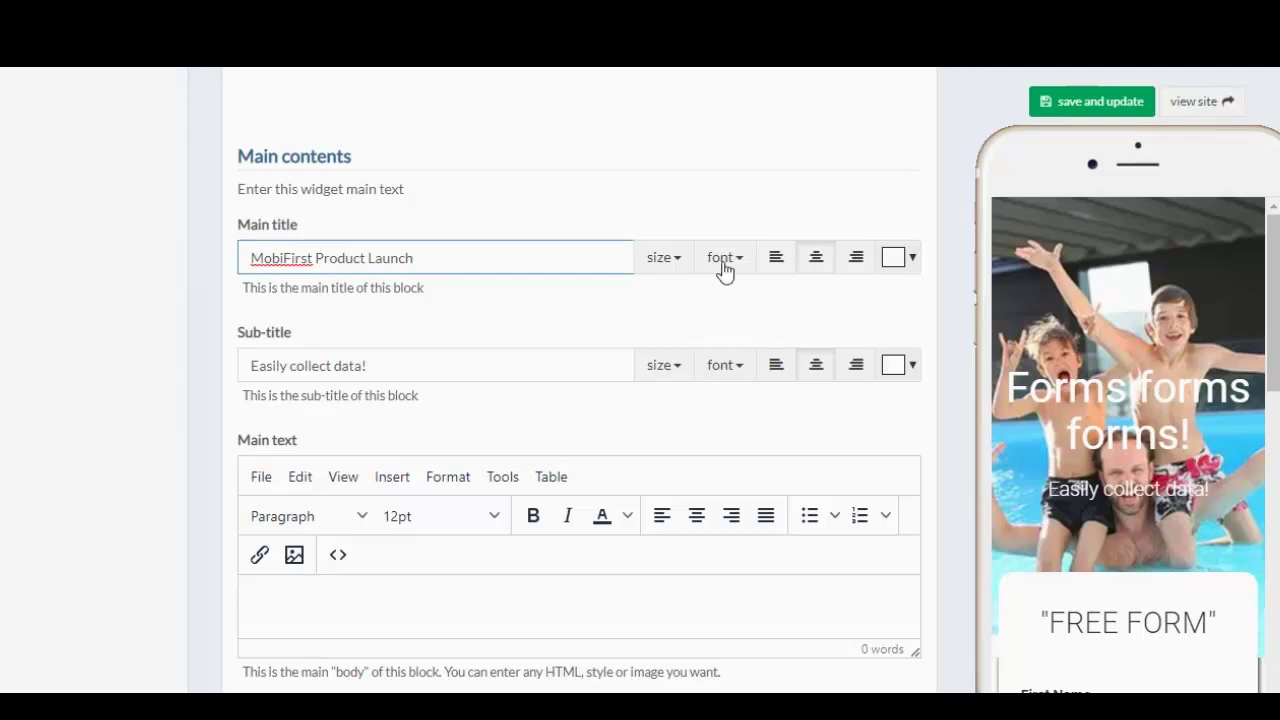
pyautogui.click(812, 262)
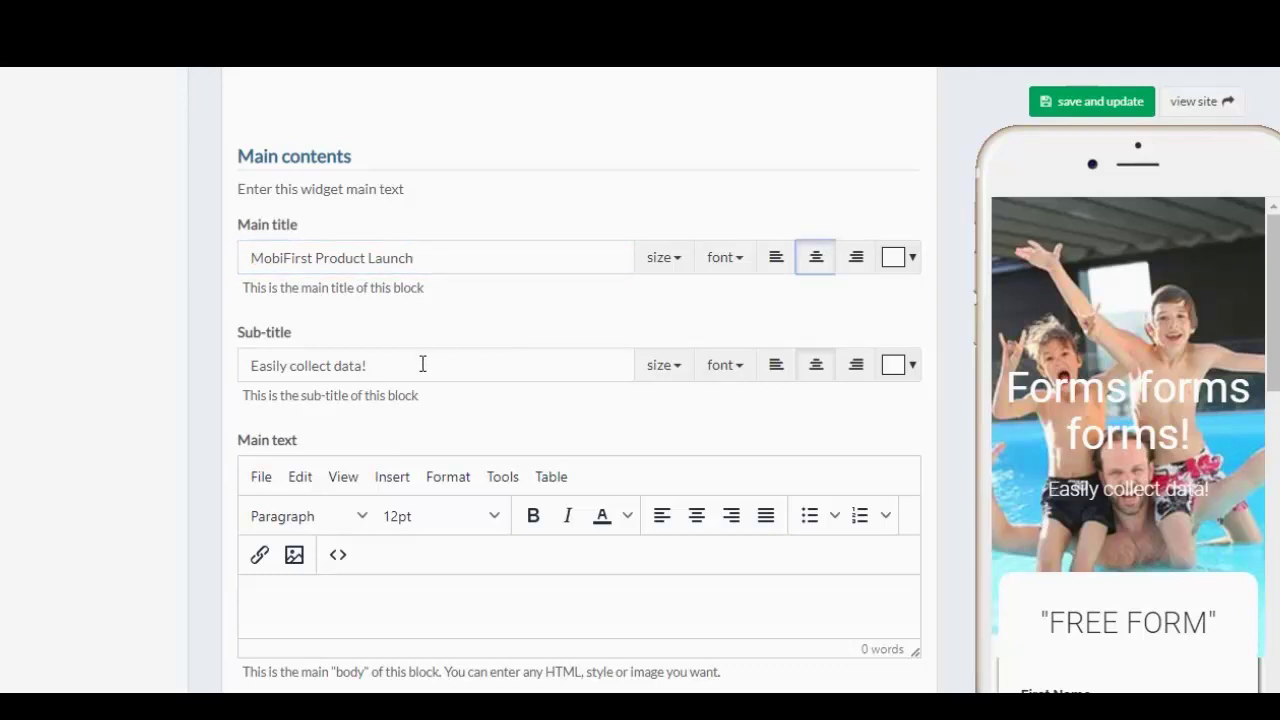
# Clear the header's sub-title text and look through the widget's remaining media, width and animation options.
pyautogui.moveTo(423, 363); pyautogui.dragTo(170, 373)
pyautogui.press('BackSpace')
pyautogui.click(520, 425)
pyautogui.scroll(-10, 518, 425)
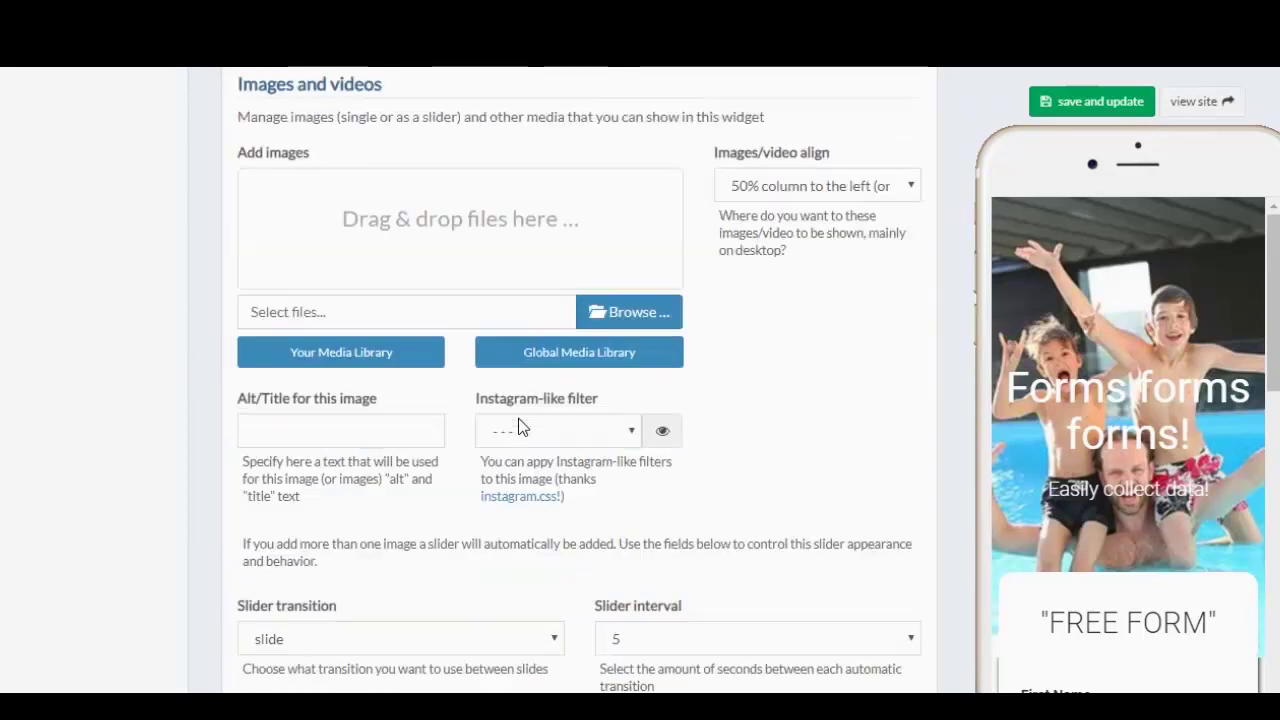
pyautogui.scroll(-7, 519, 430)
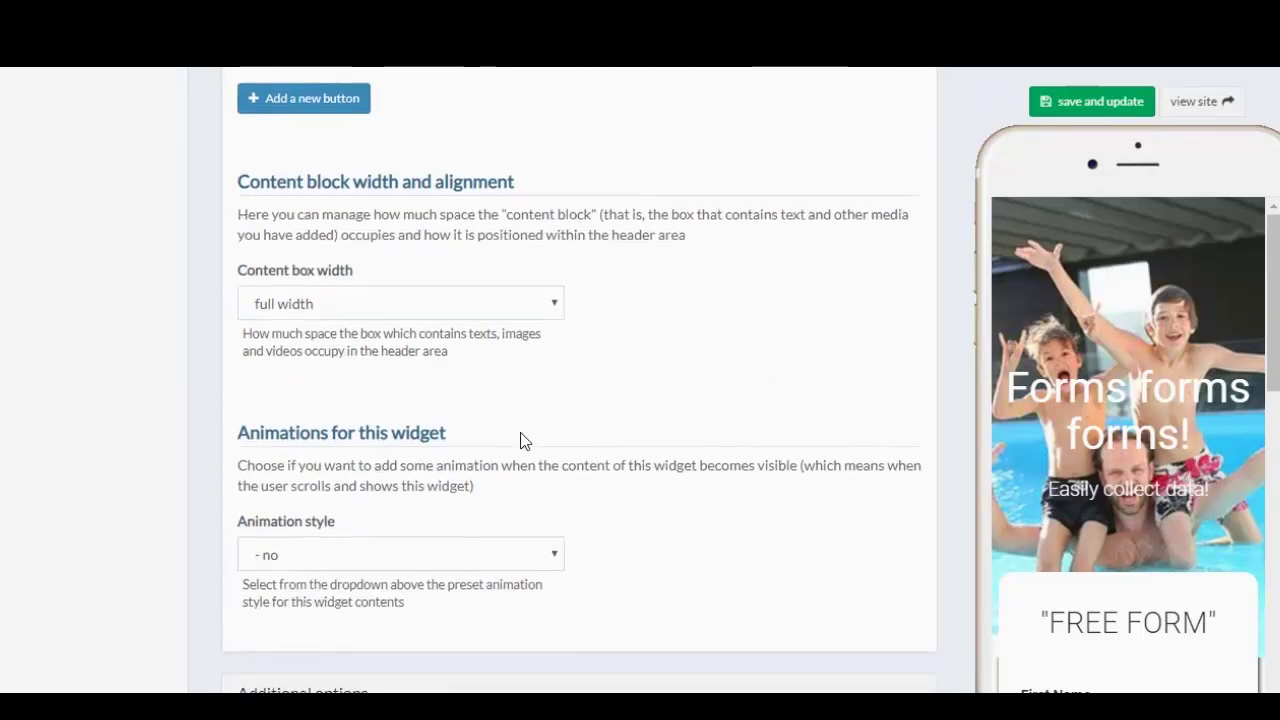
# Save the header widget's changes and open the contact widget with the email and phone entries for editing.
pyautogui.scroll(-1, 520, 440)
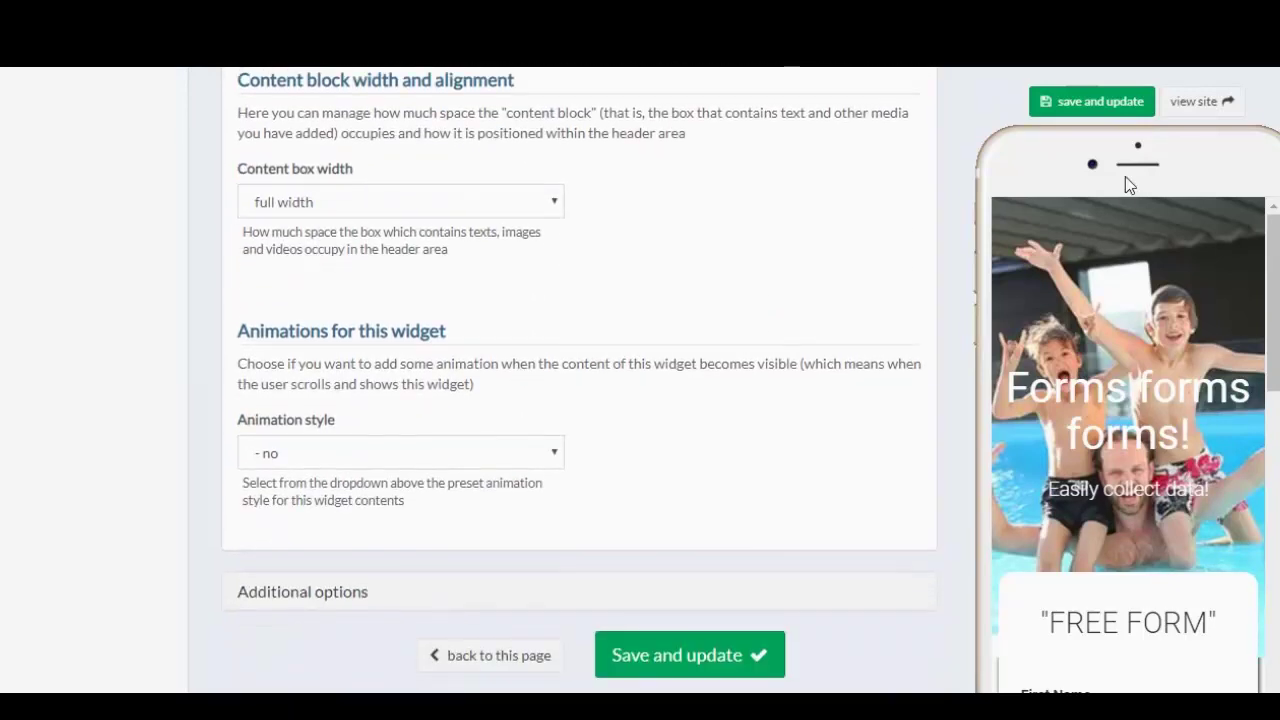
pyautogui.click(1082, 102)
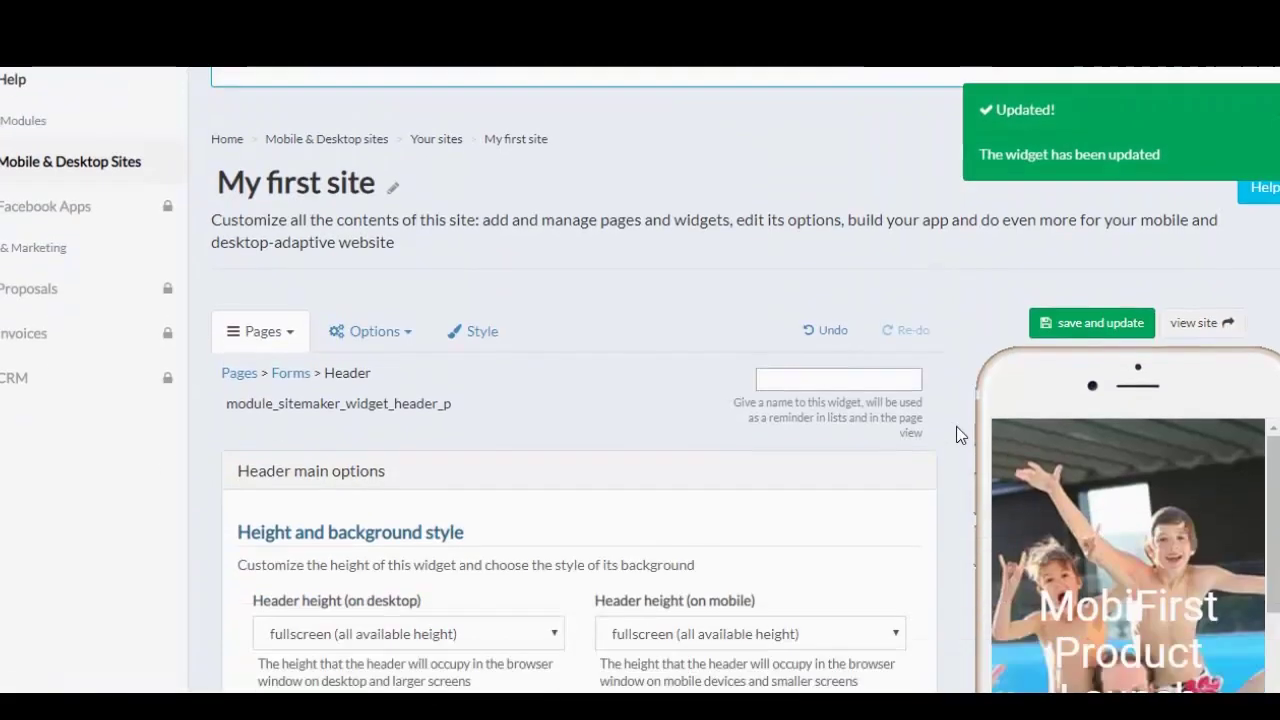
pyautogui.scroll(-8, 1113, 430)
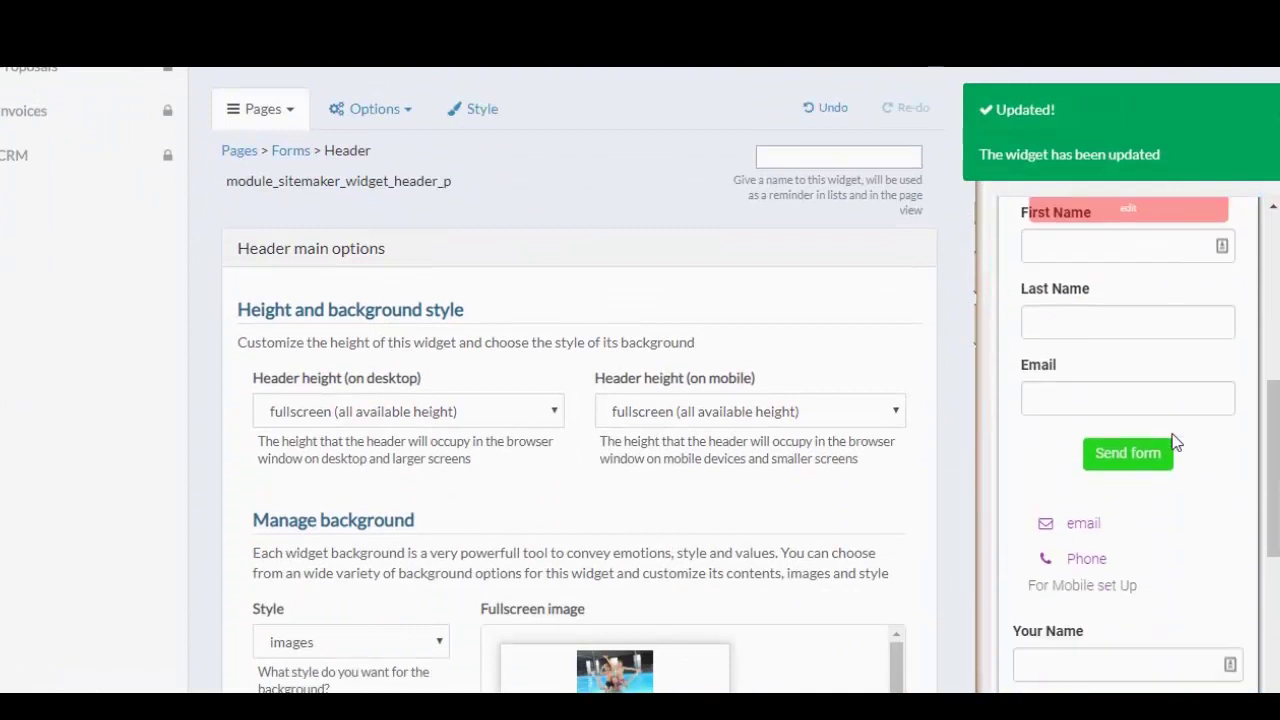
pyautogui.scroll(-1, 1172, 484)
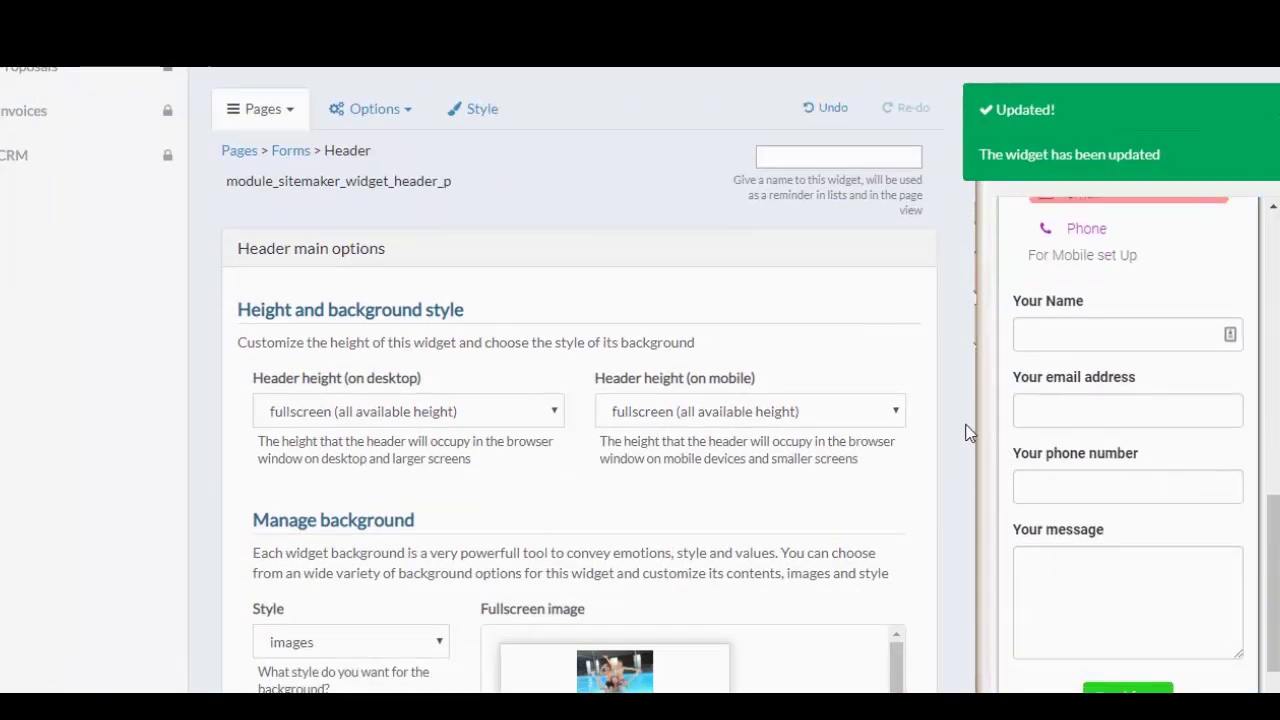
pyautogui.scroll(-4, 966, 432)
pyautogui.scroll(2, 1134, 343)
pyautogui.scroll(1, 1136, 342)
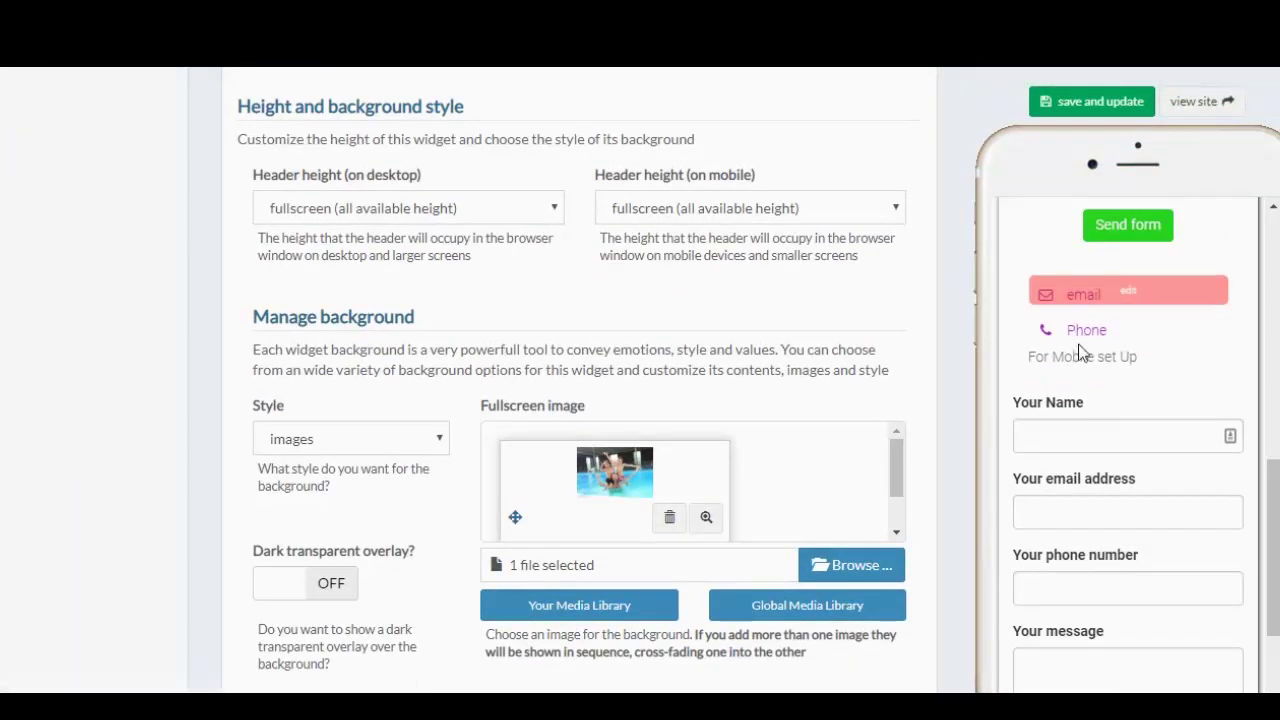
pyautogui.click(1128, 297)
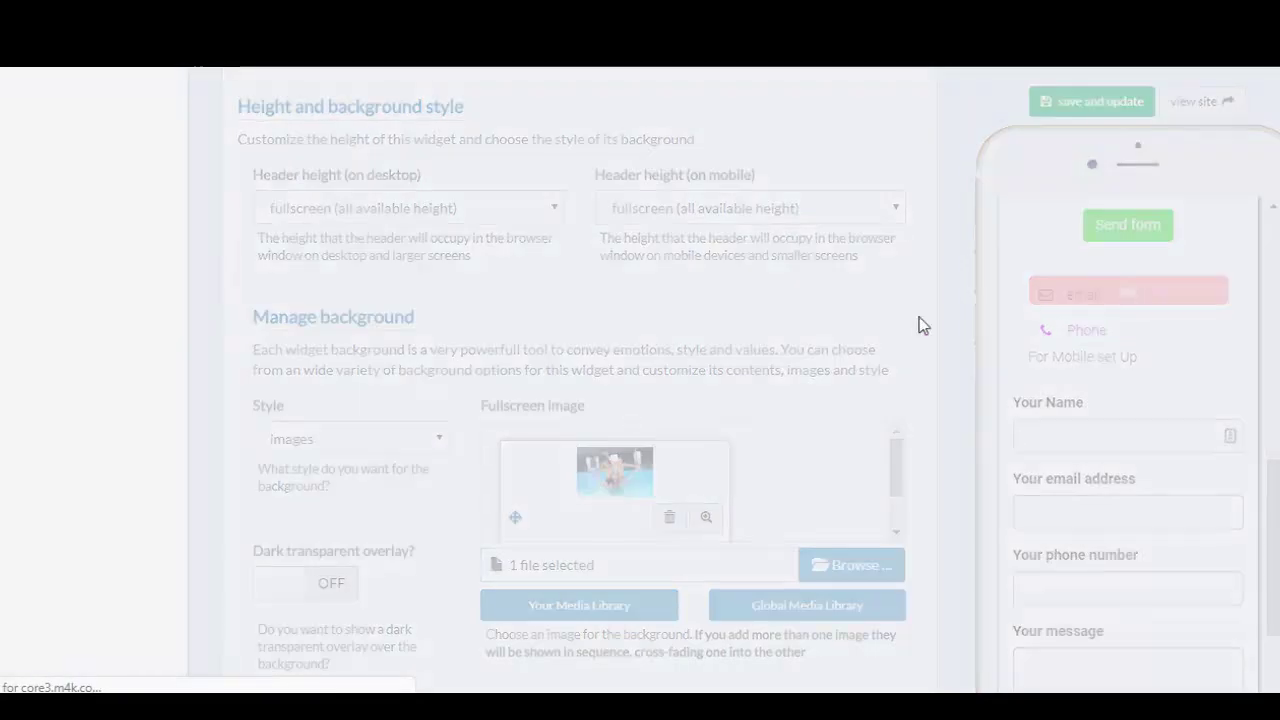
# Enable the auto-responder for the contact widget's form.
pyautogui.scroll(-6, 923, 397)
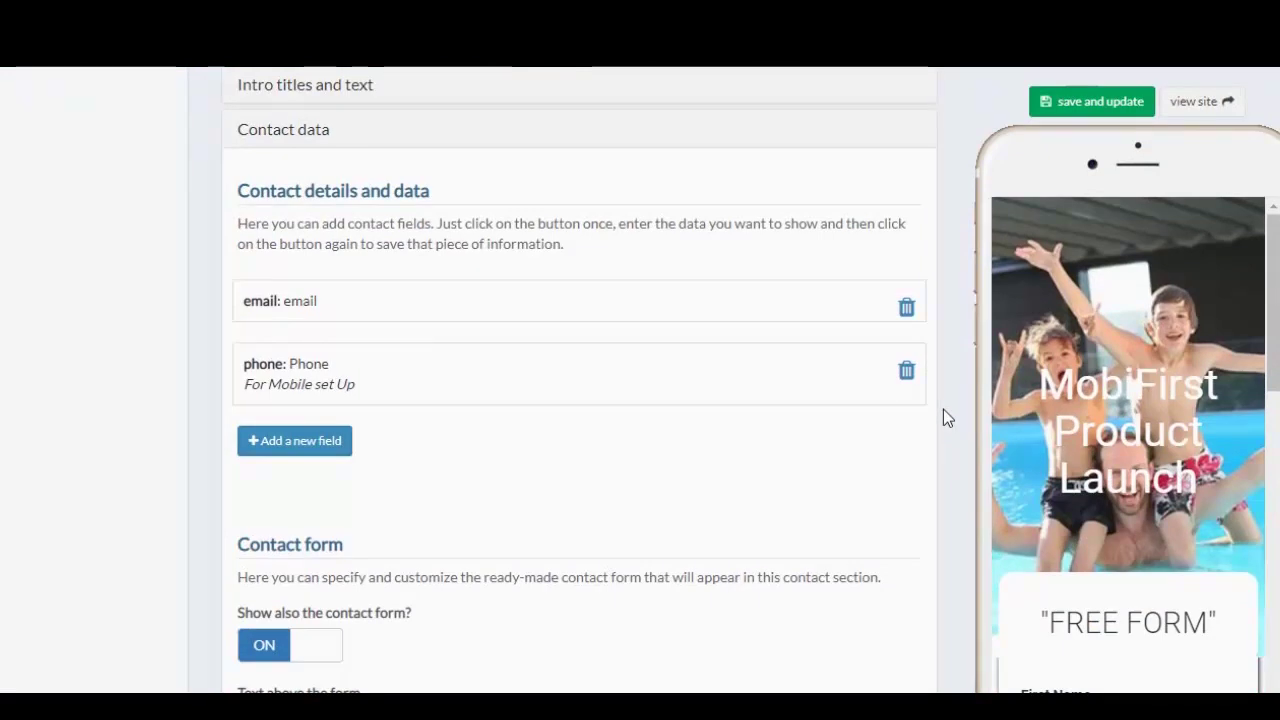
pyautogui.scroll(-4, 943, 410)
pyautogui.scroll(-3, 946, 413)
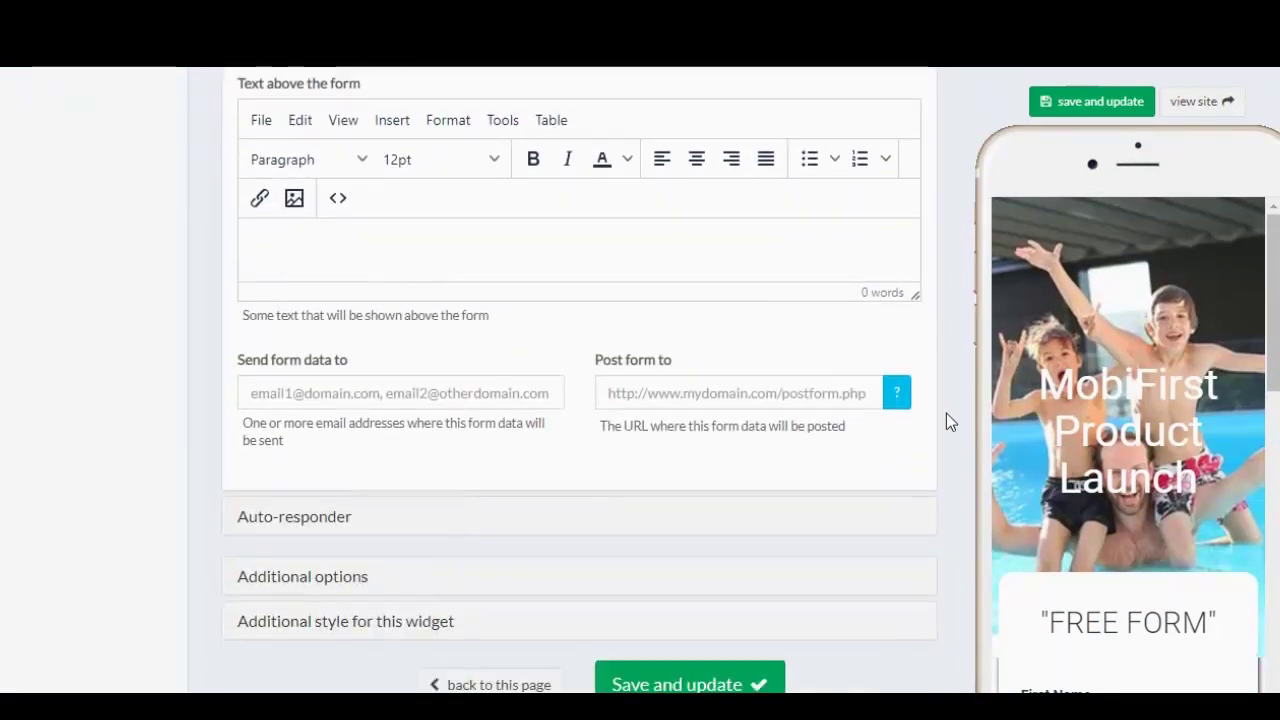
pyautogui.click(306, 422)
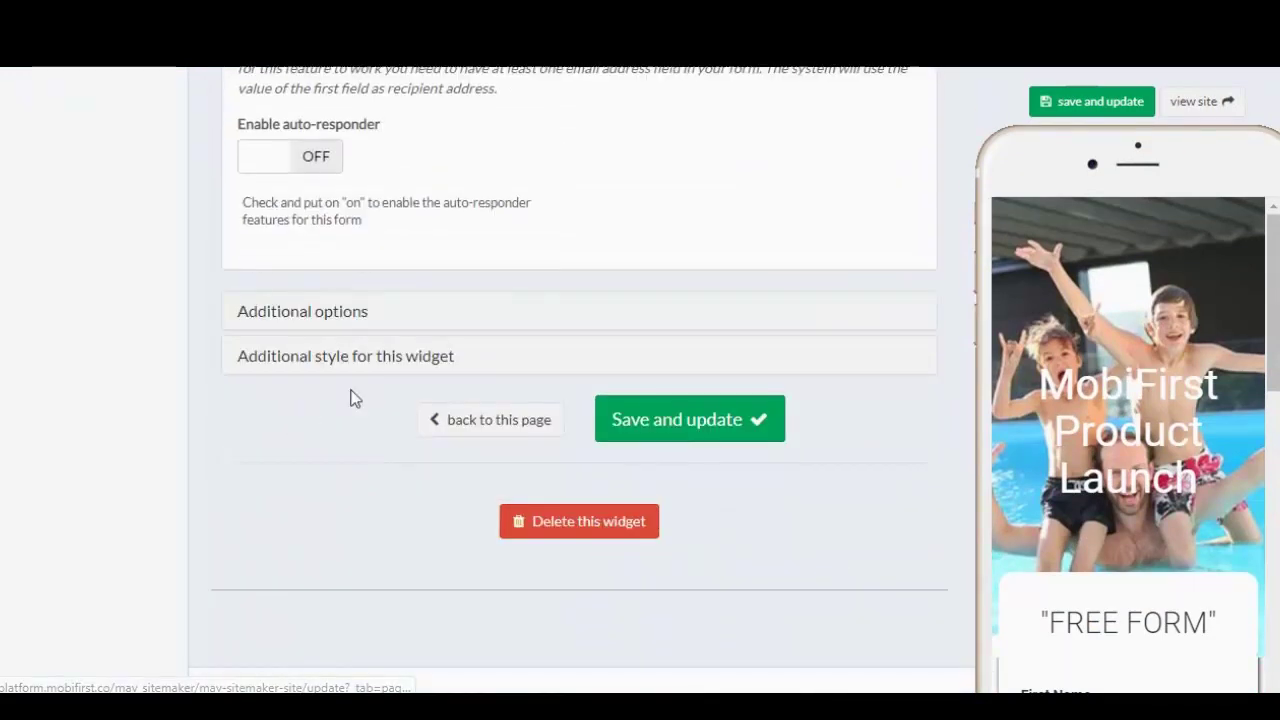
pyautogui.scroll(1, 565, 344)
pyautogui.scroll(1, 563, 347)
pyautogui.click(312, 368)
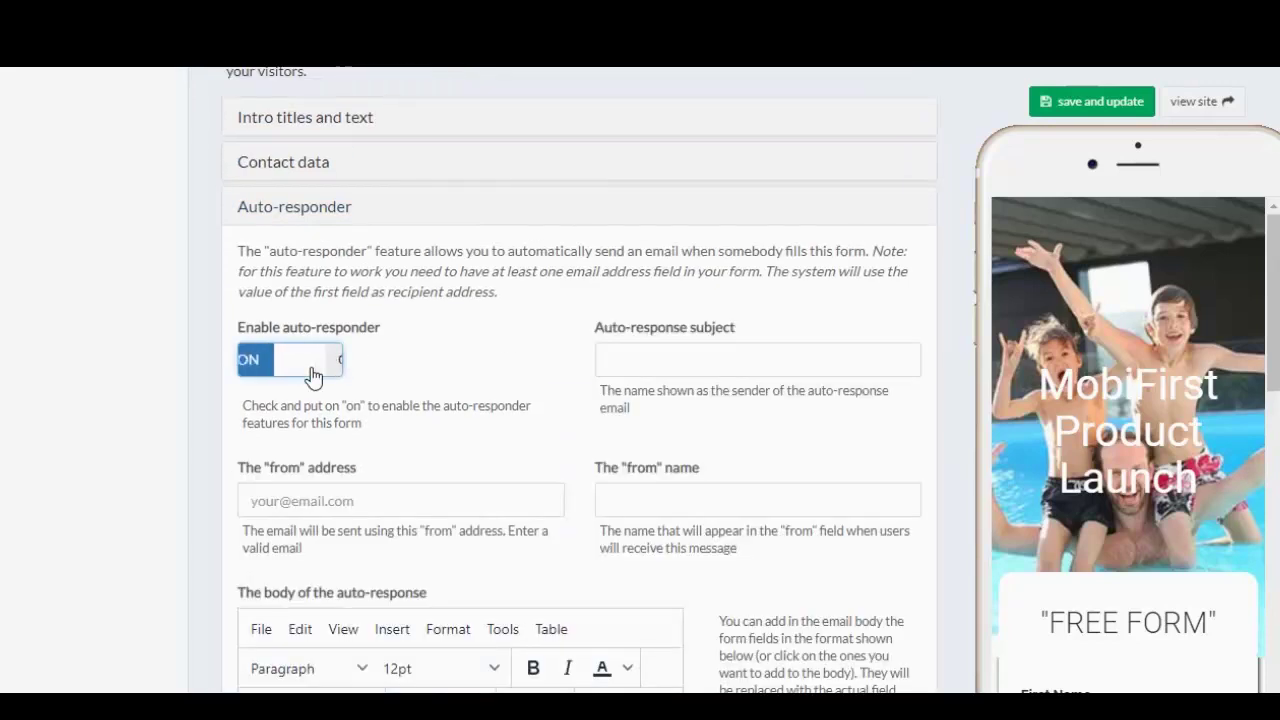
# Set the auto-response subject to "Thank You".
pyautogui.click(608, 360)
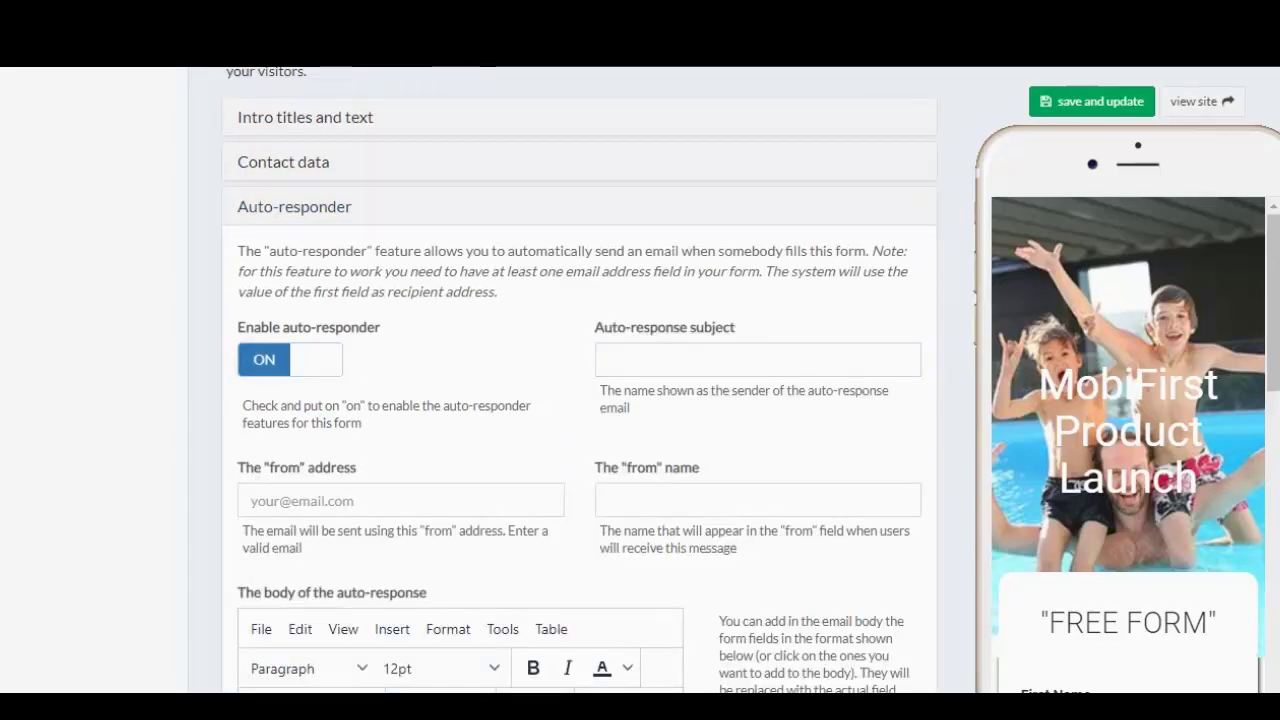
pyautogui.click(607, 358)
pyautogui.write('Thank You')
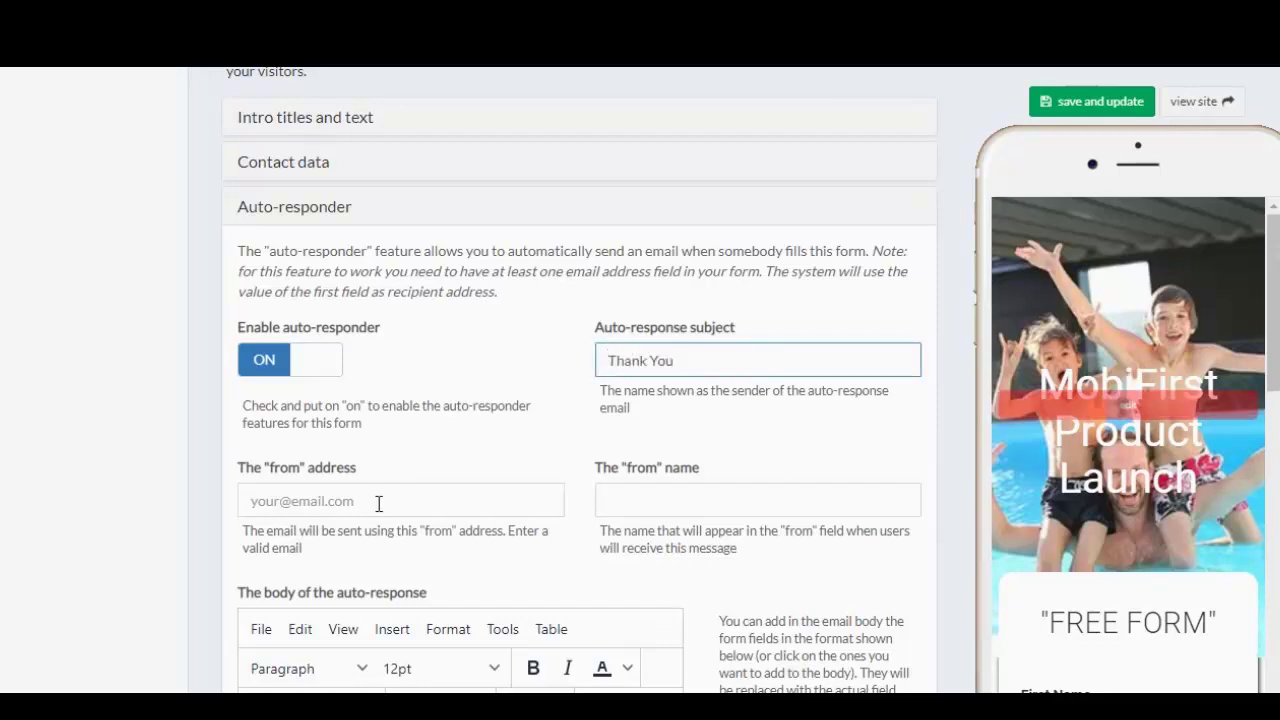
# Fill in the auto-response's "from" email address and the sender's "from" name.
pyautogui.click(379, 503)
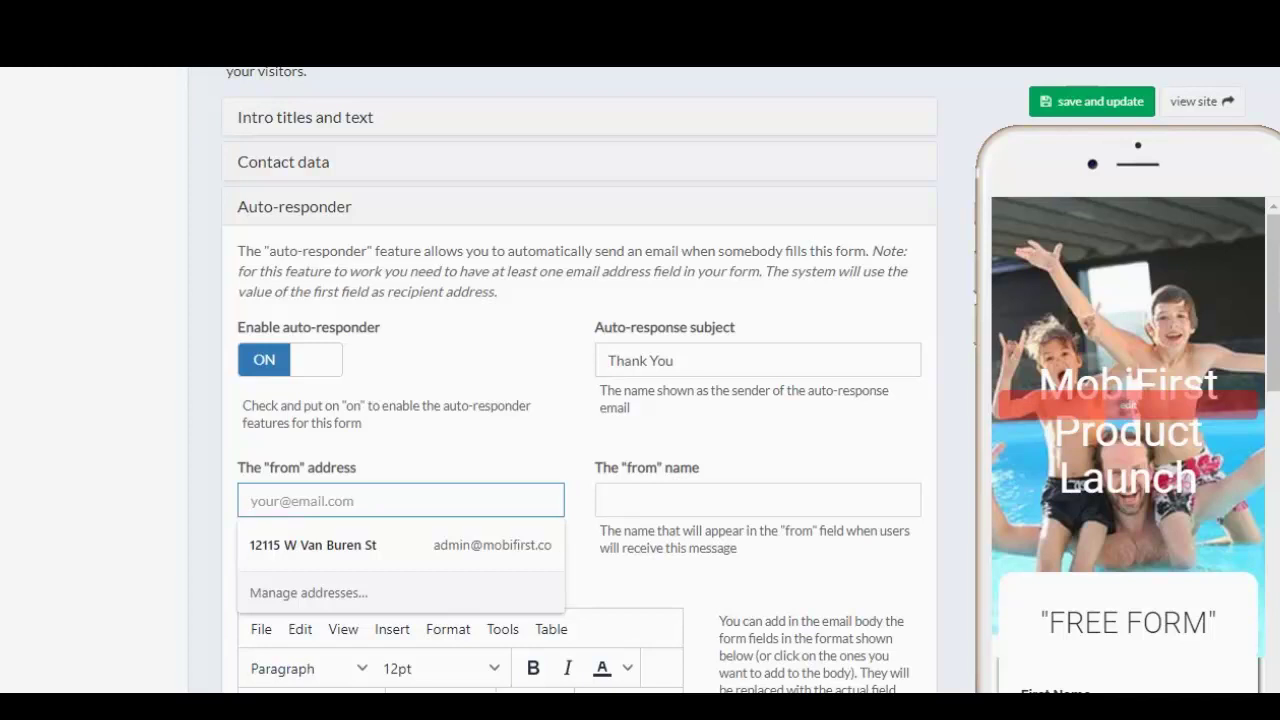
pyautogui.press('Escape')
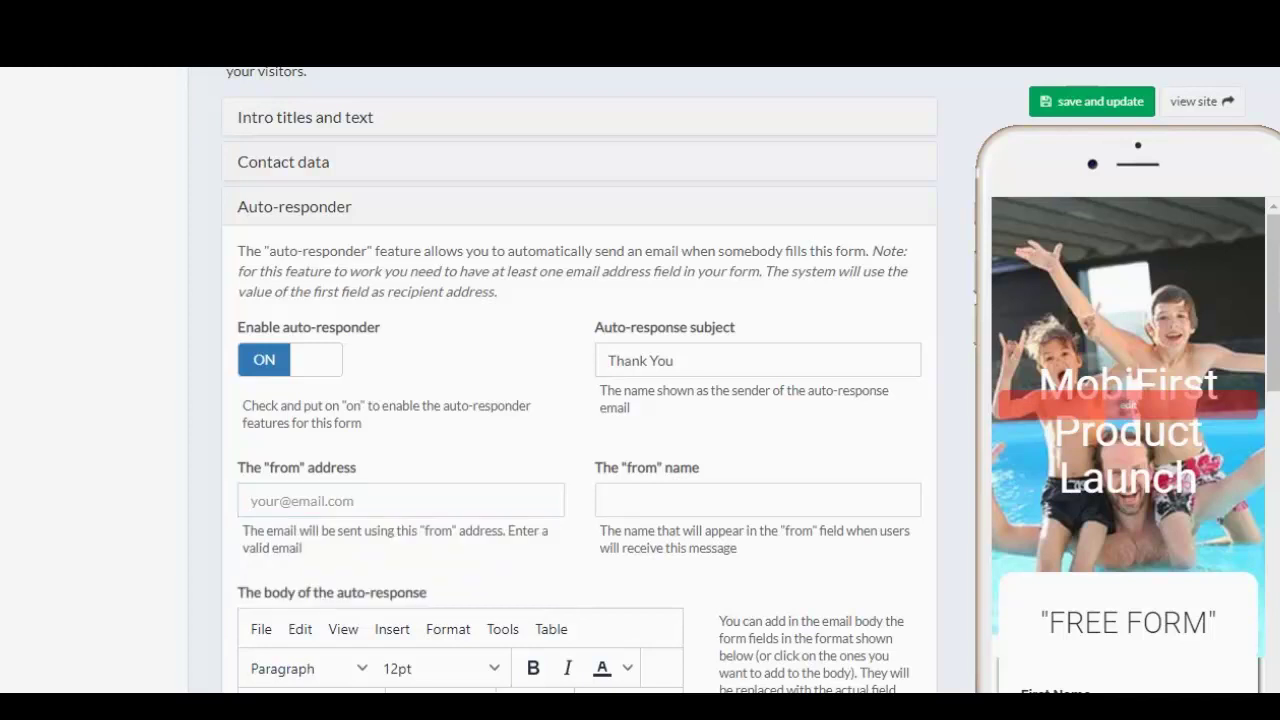
pyautogui.click(256, 497)
pyautogui.hotkey('ctrl', 'v')
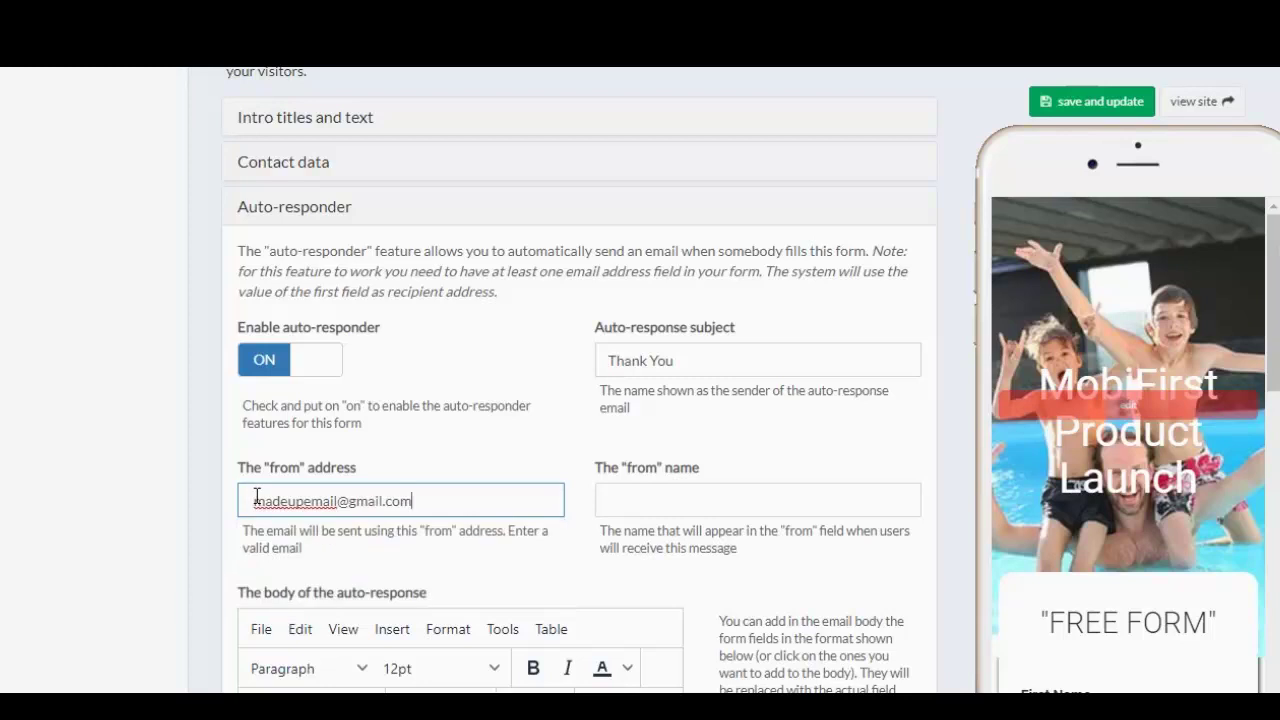
pyautogui.click(627, 503)
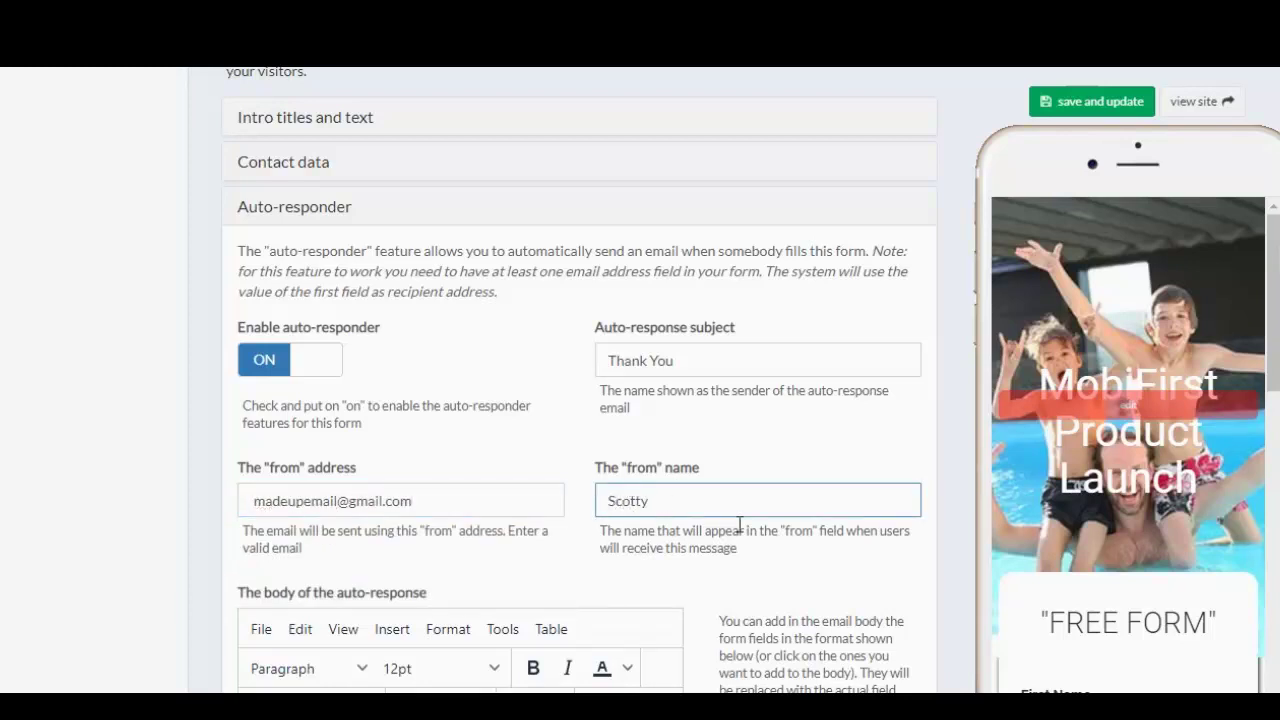
# Write the auto-response body as "Thank you {{_name}}" followed by a new paragraph "We will be in touch shortly.".
pyautogui.scroll(-4, 791, 520)
pyautogui.click(271, 334)
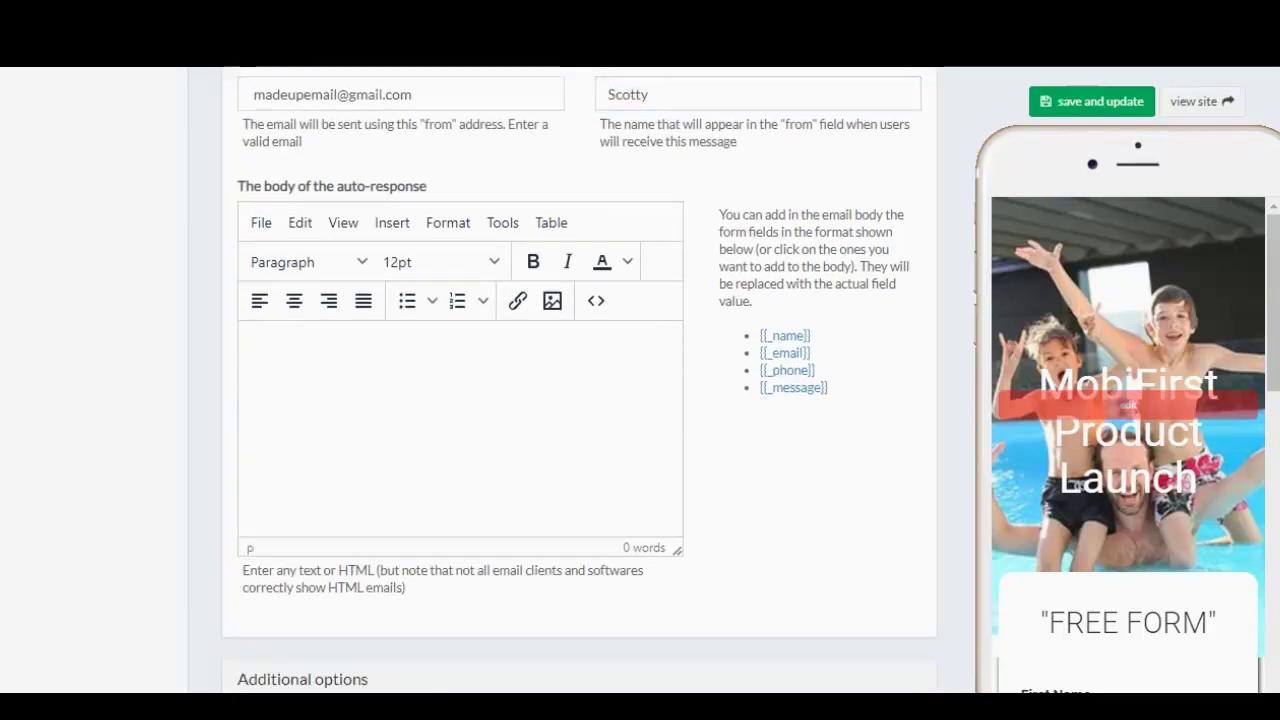
pyautogui.write('Thank you')
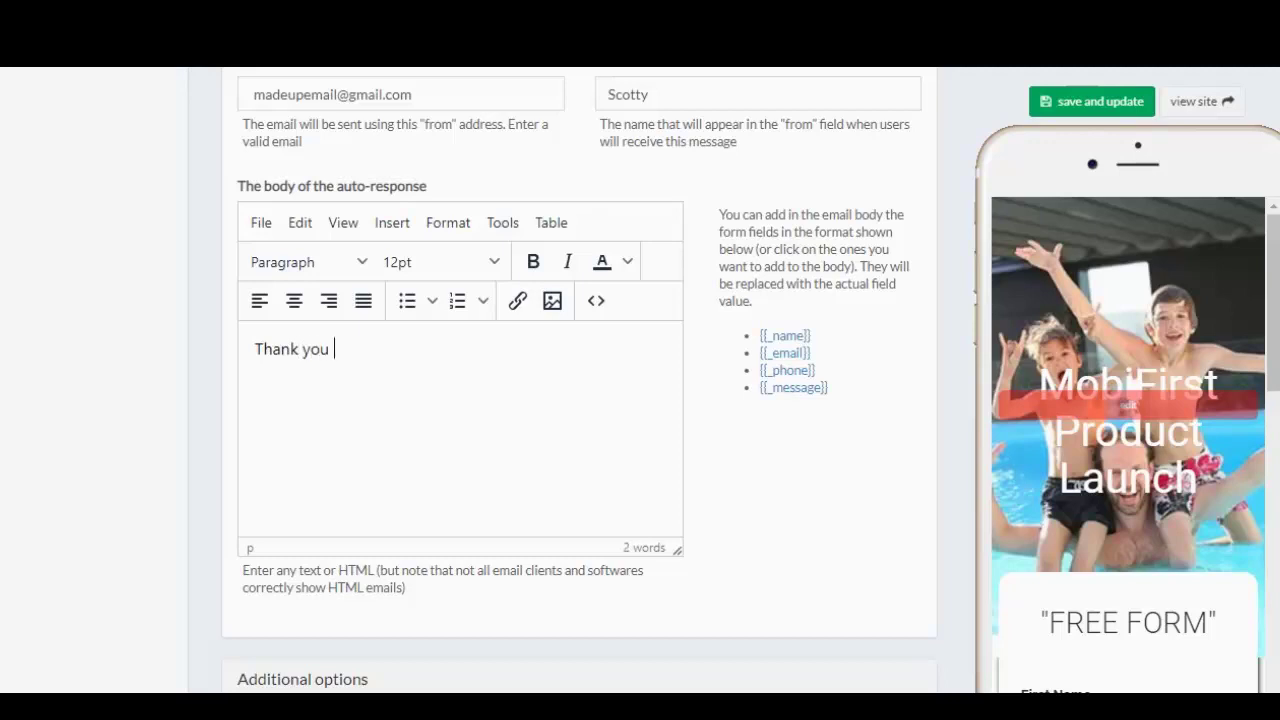
pyautogui.click(786, 336)
pyautogui.press('Return')
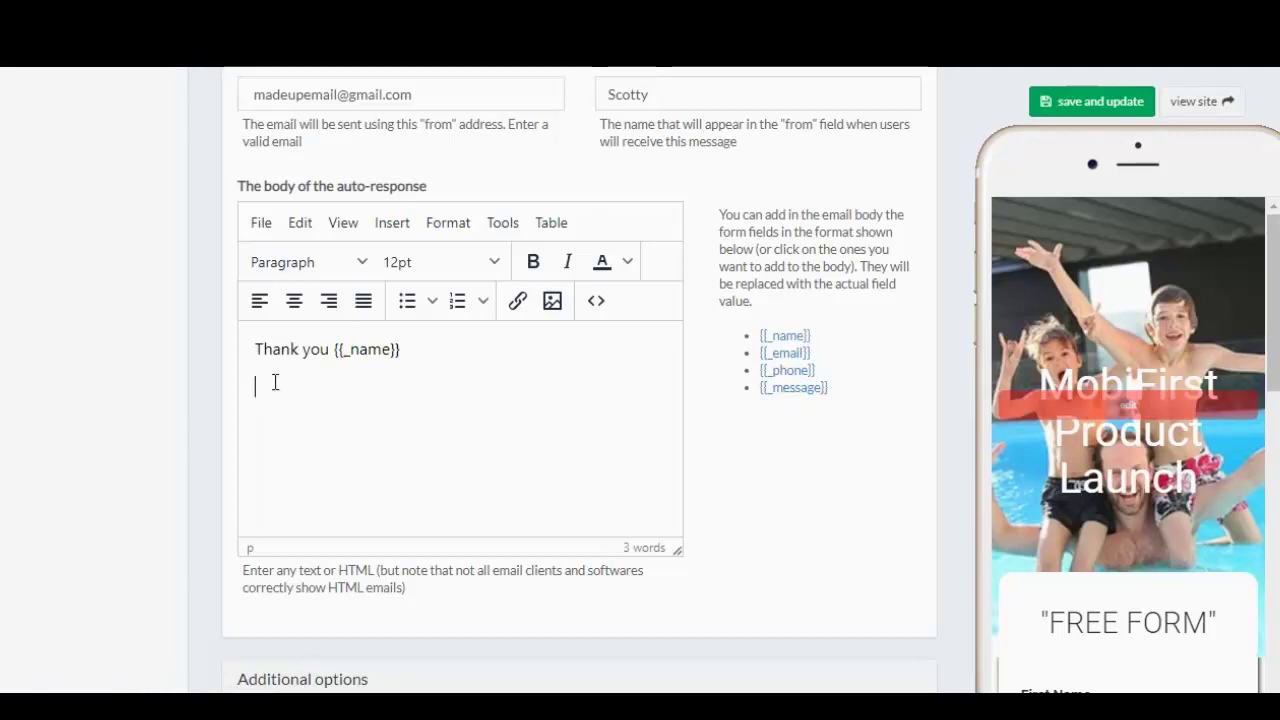
pyautogui.write('We will be in touch shortly.')
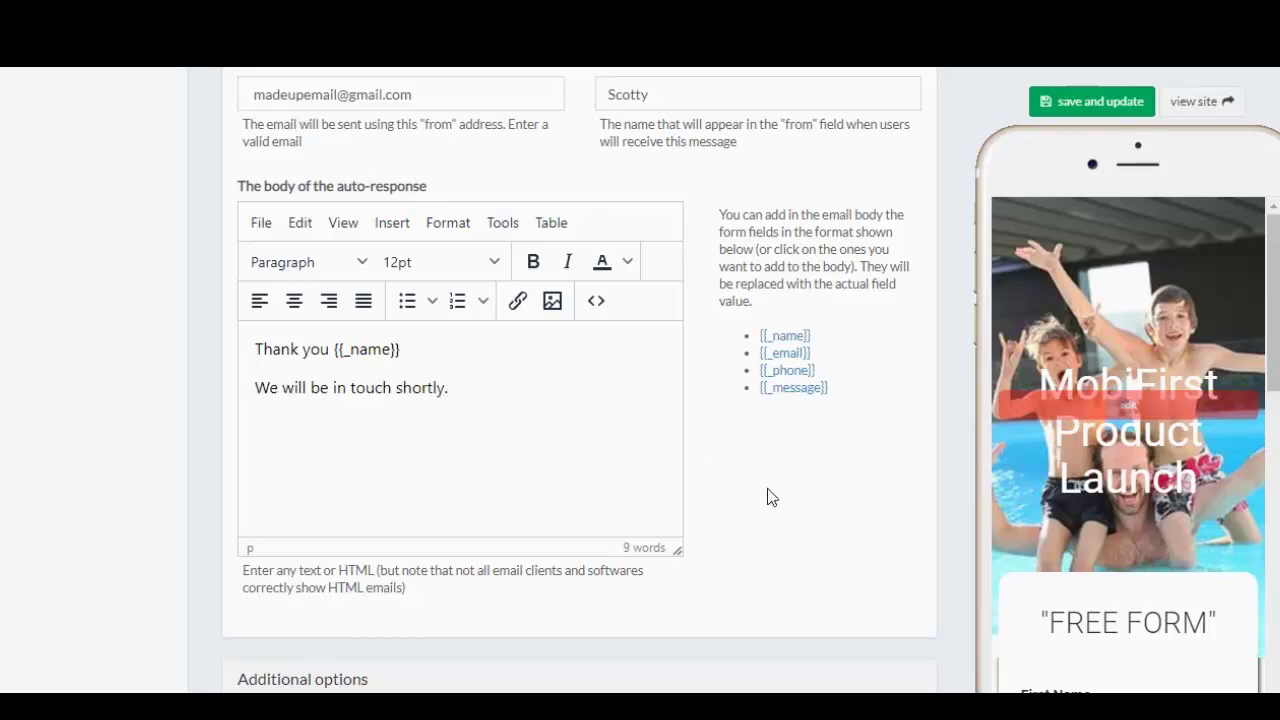
# Make the contact widget show on mobile only and save the widget.
pyautogui.scroll(-4, 771, 497)
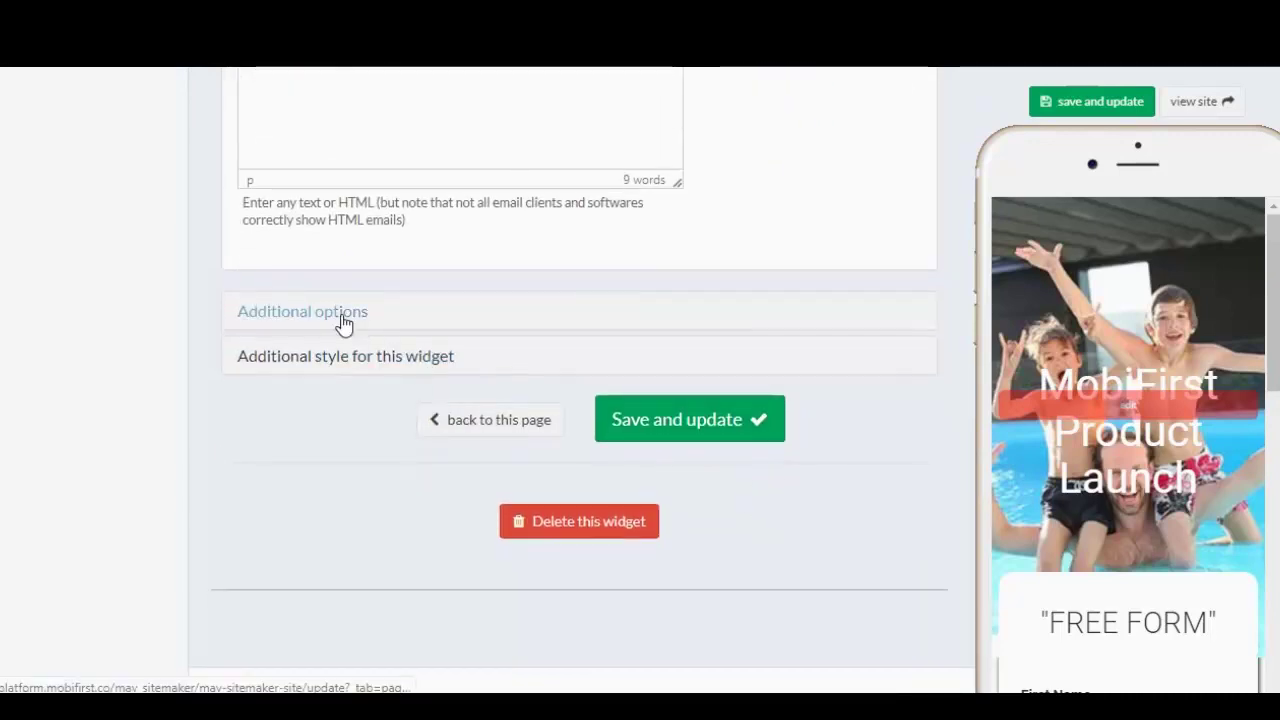
pyautogui.click(343, 318)
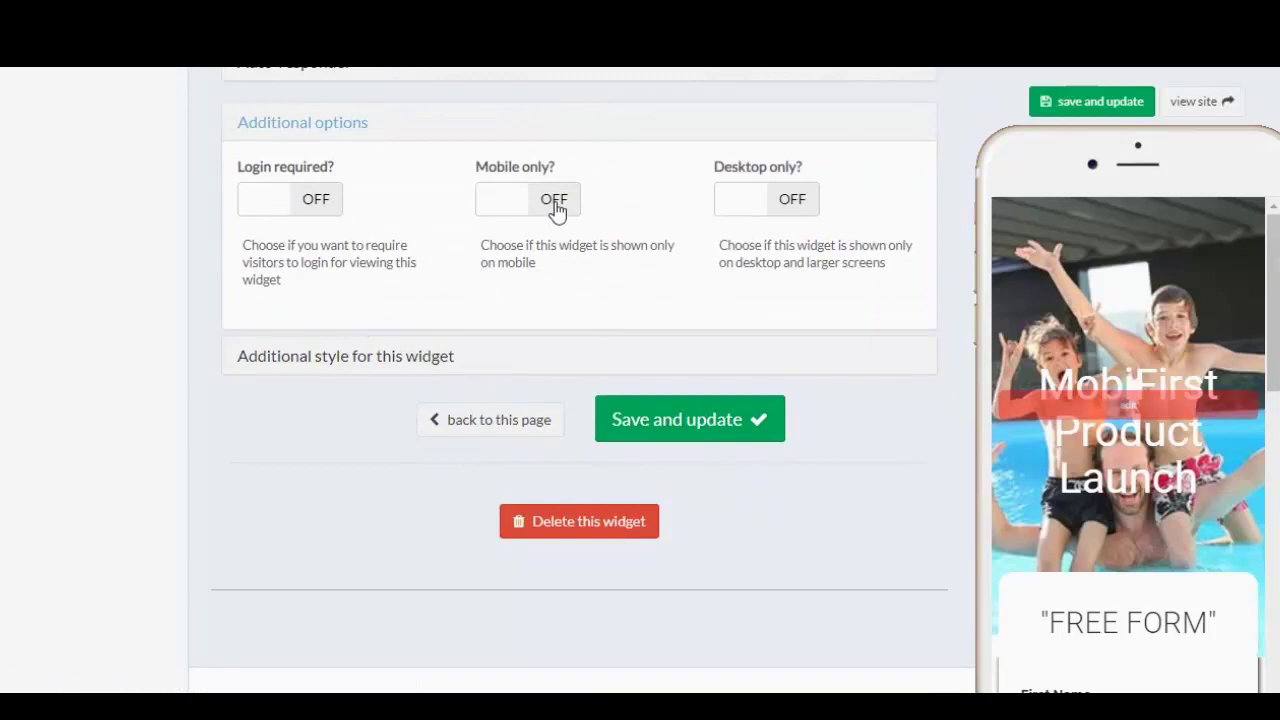
pyautogui.scroll(-6, 1138, 433)
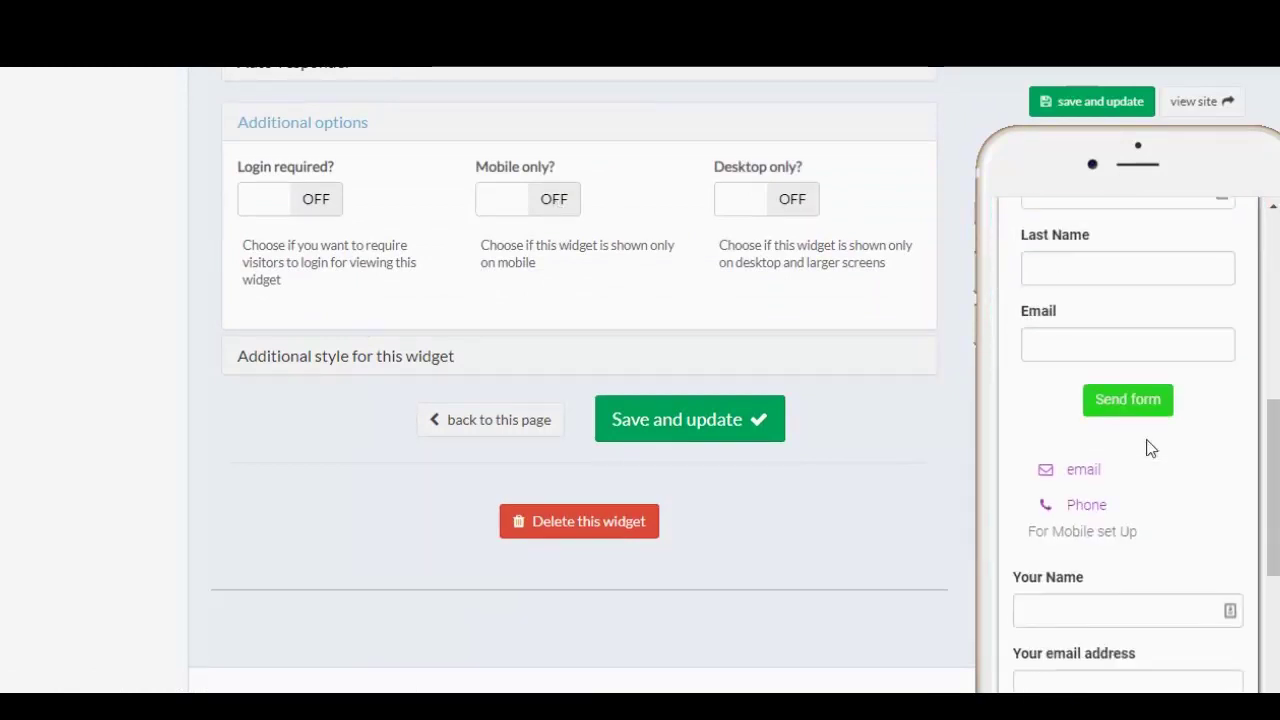
pyautogui.click(560, 204)
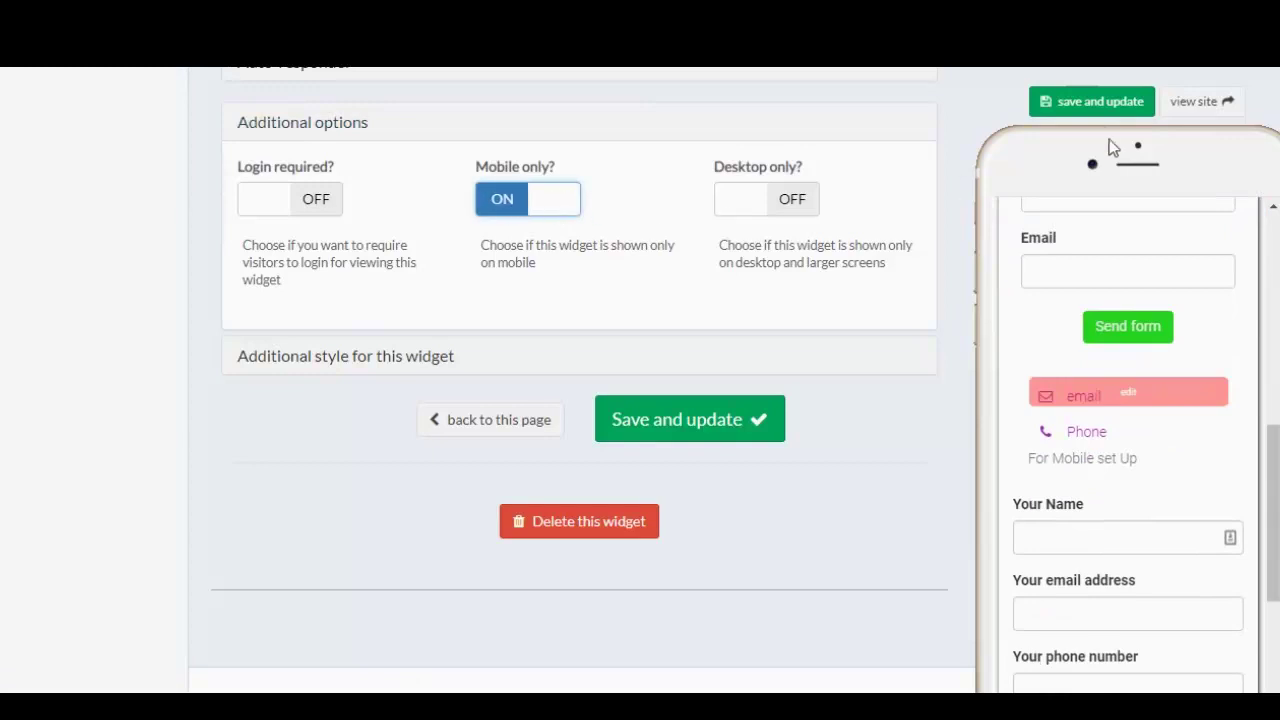
pyautogui.click(1087, 110)
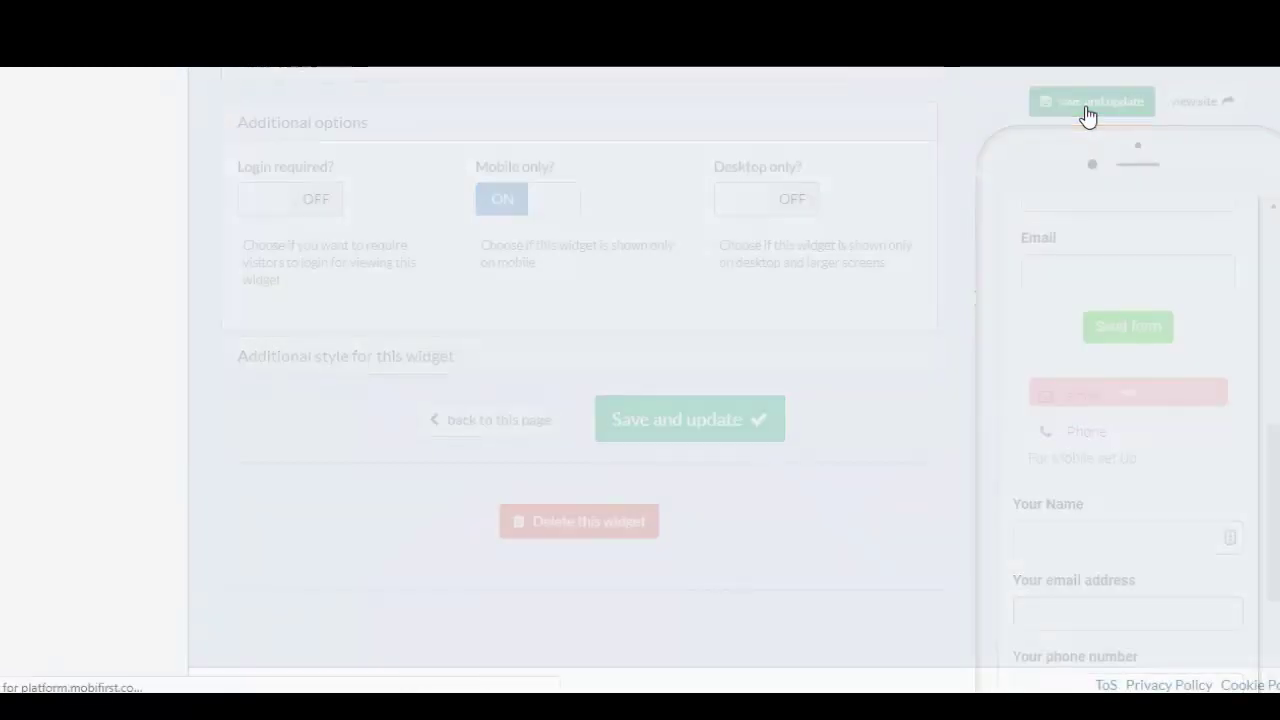
# Preview the site fullscreen as a desktop visitor and look through the page.
pyautogui.scroll(-2, 1041, 289)
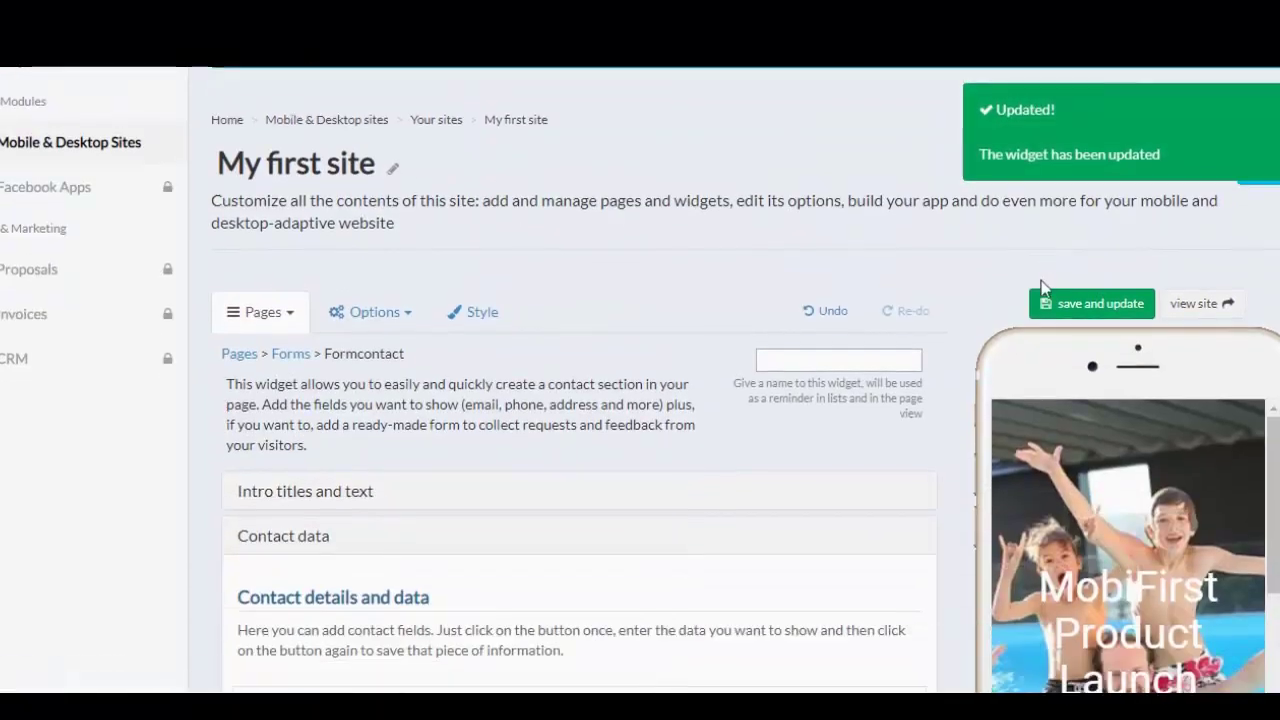
pyautogui.click(1203, 305)
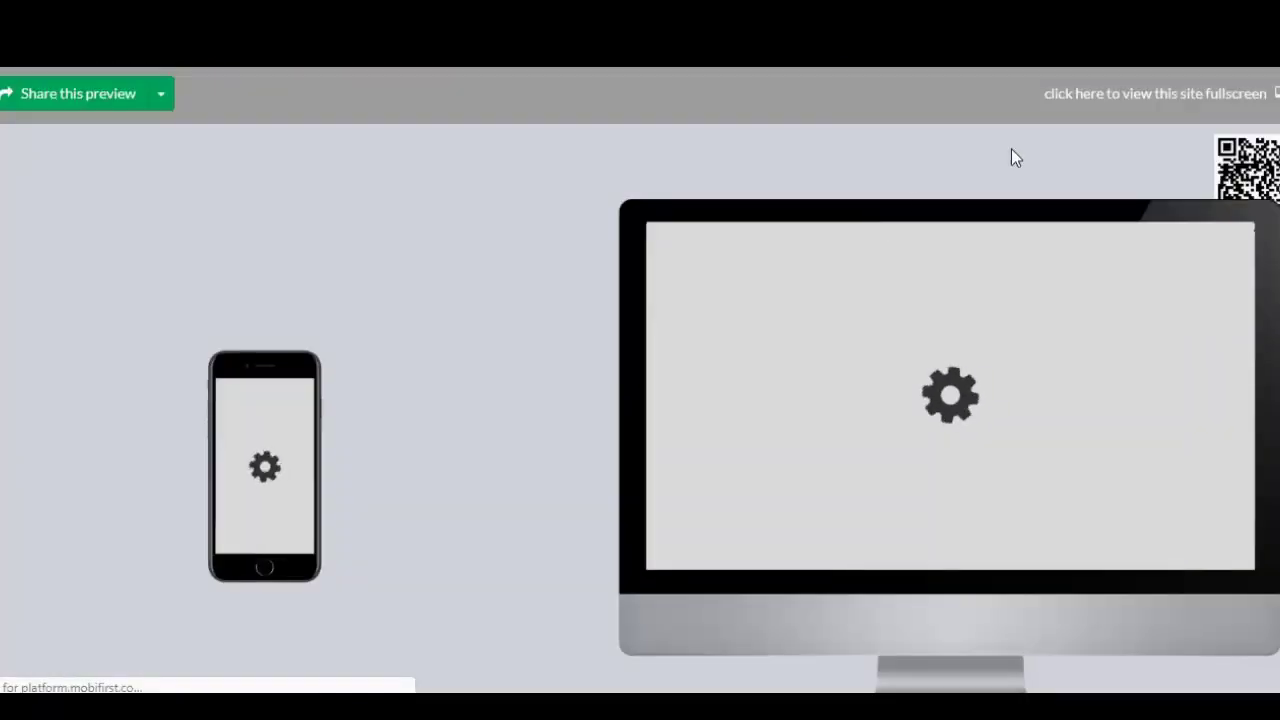
pyautogui.click(1097, 101)
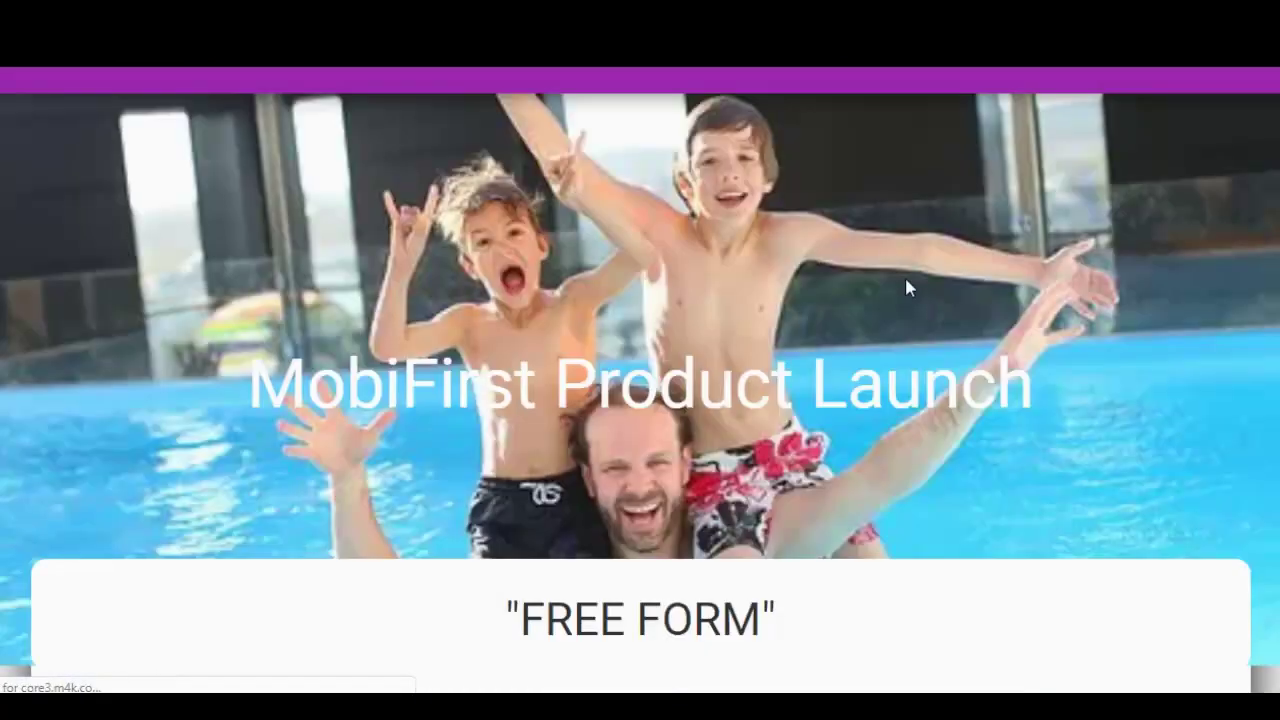
pyautogui.scroll(-3, 1186, 336)
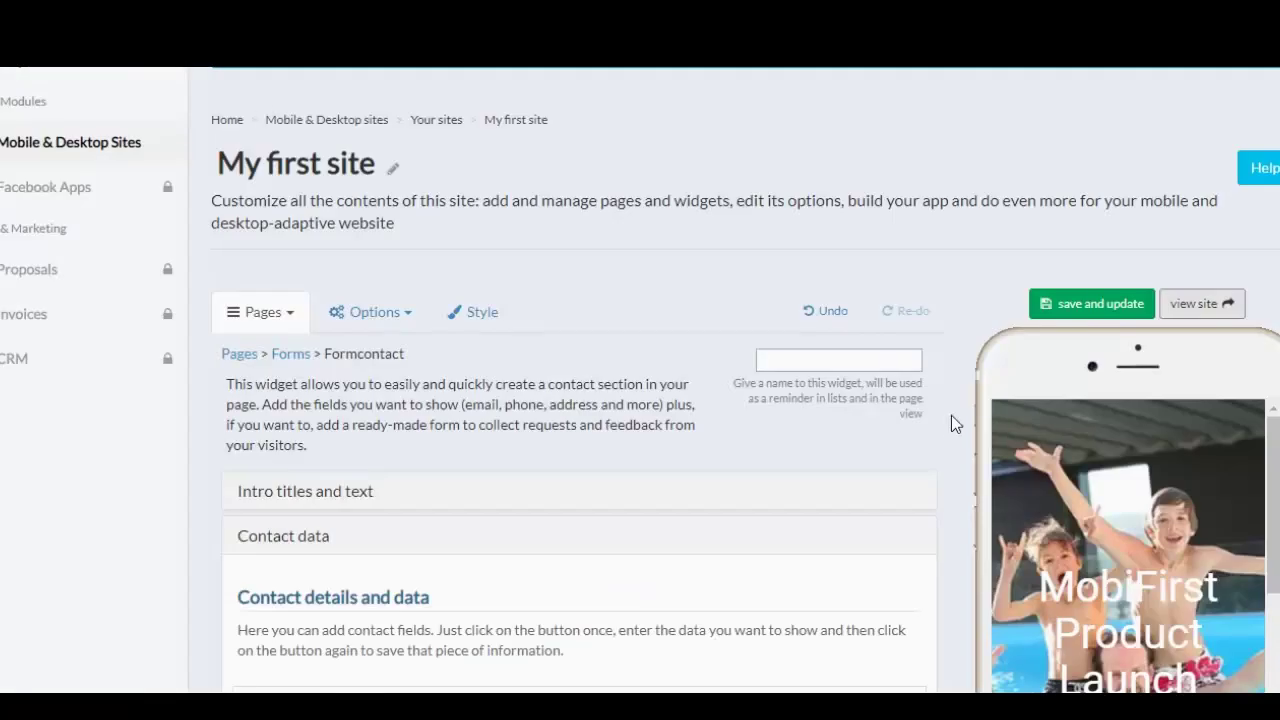
# Review the contact entries and the contact form fields in the editor's phone preview.
pyautogui.scroll(-3, 955, 393)
pyautogui.scroll(-4, 1124, 395)
pyautogui.scroll(-3, 1132, 398)
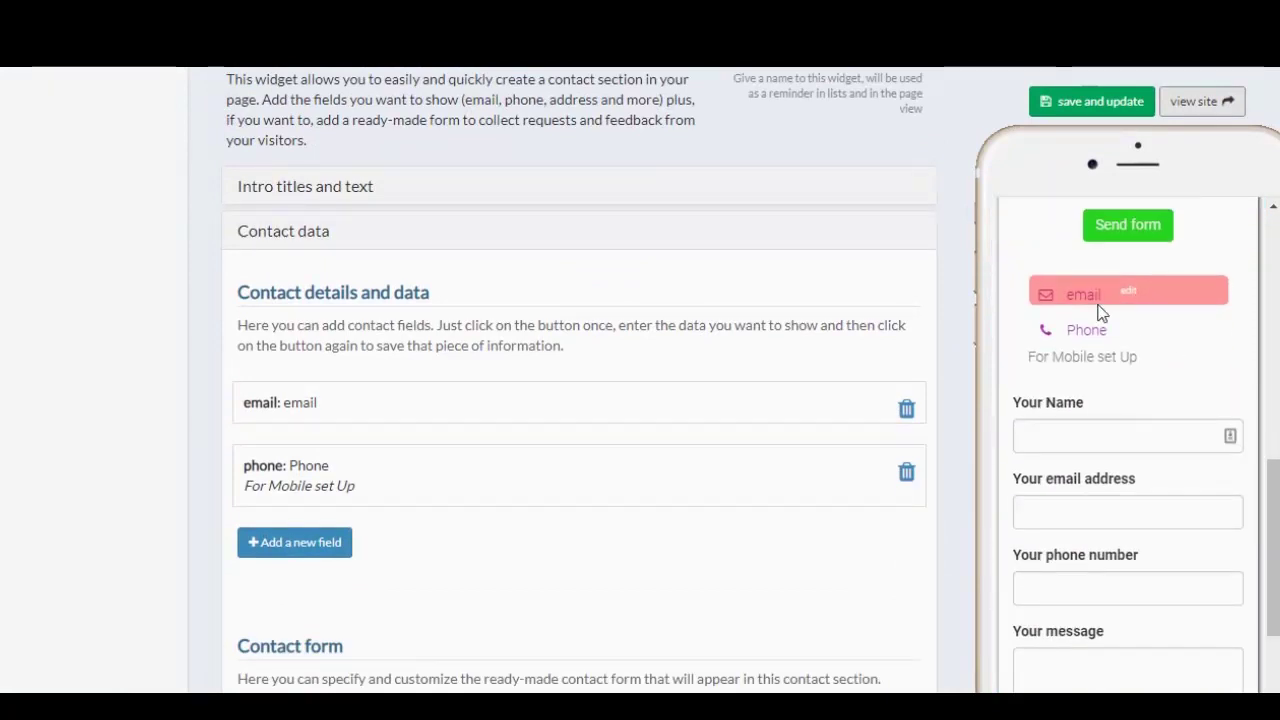
pyautogui.scroll(-2, 1146, 413)
pyautogui.scroll(-2, 1145, 411)
pyautogui.scroll(3, 1143, 409)
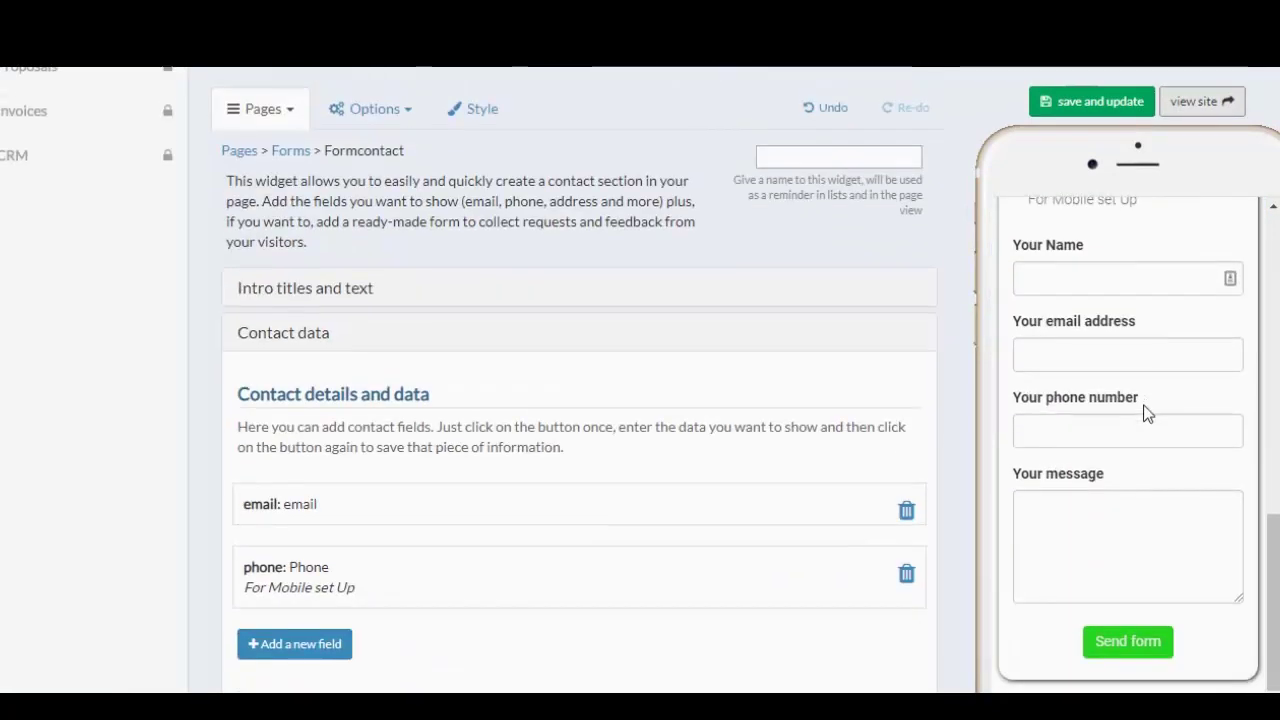
pyautogui.scroll(1, 975, 420)
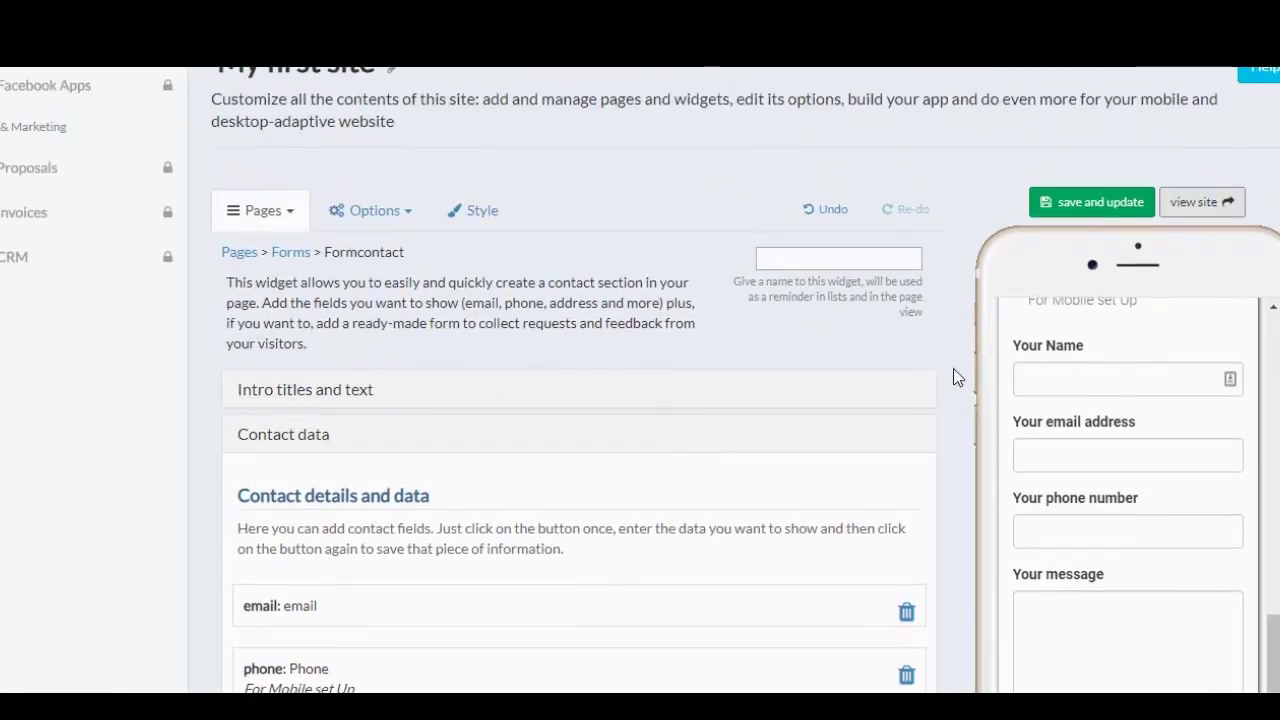
# Make the free form widget show on desktop only, save the widget and check the phone preview.
pyautogui.scroll(-3, 960, 372)
pyautogui.scroll(5, 1135, 391)
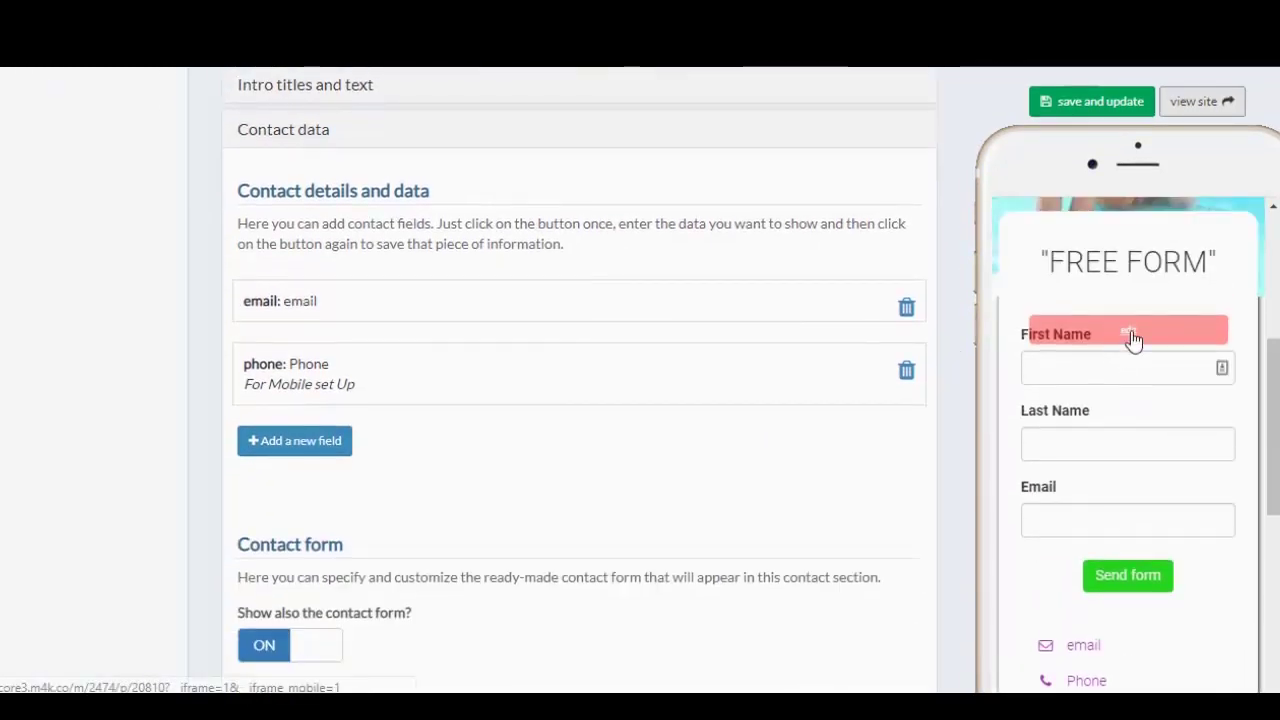
pyautogui.click(1133, 340)
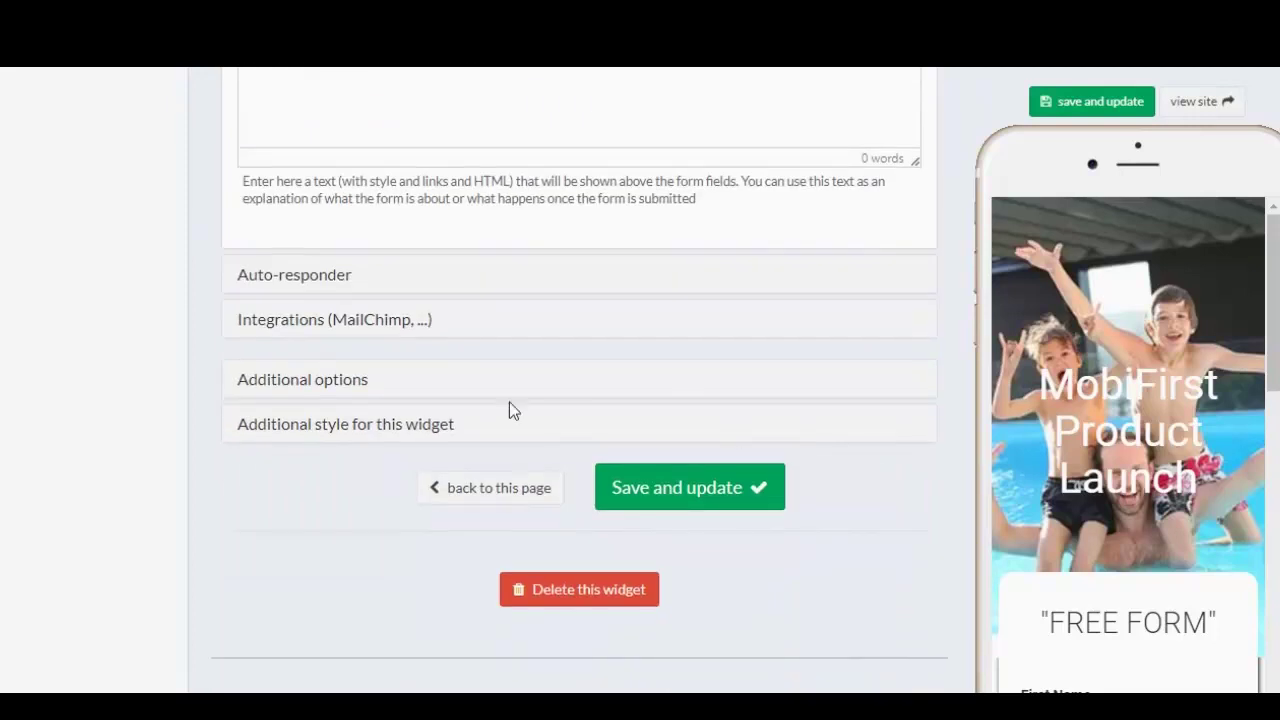
pyautogui.click(331, 382)
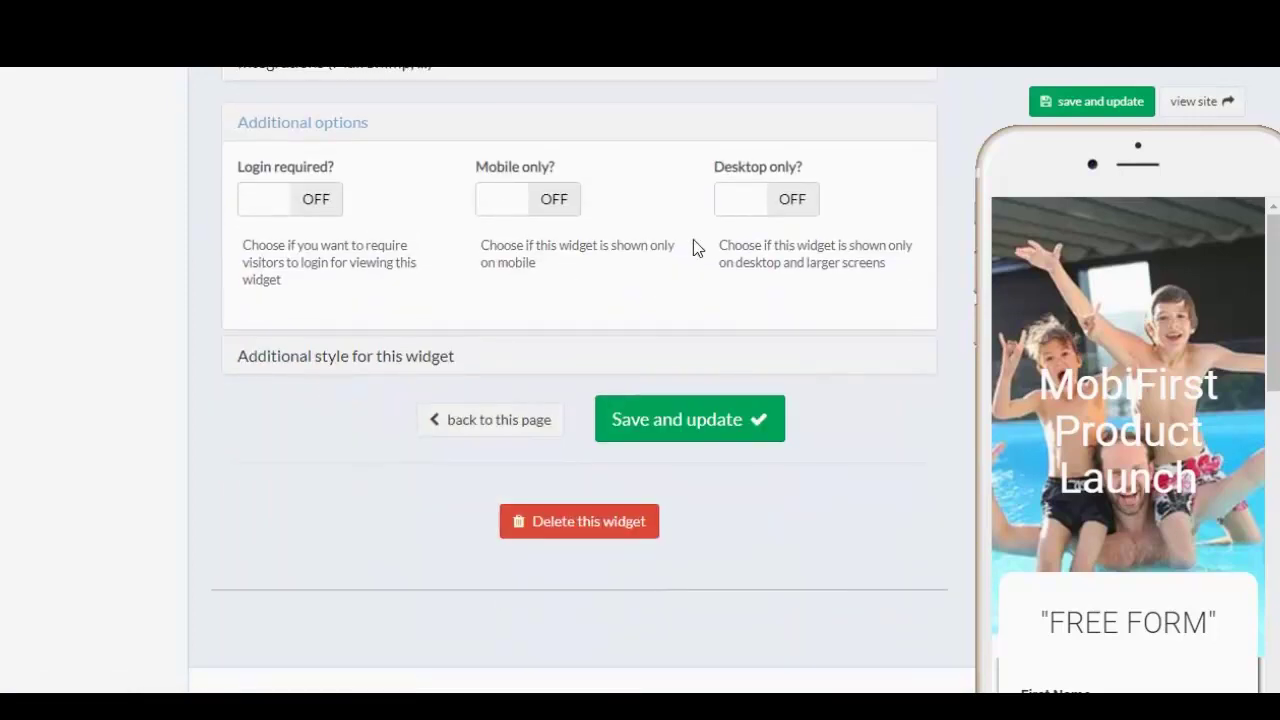
pyautogui.click(806, 205)
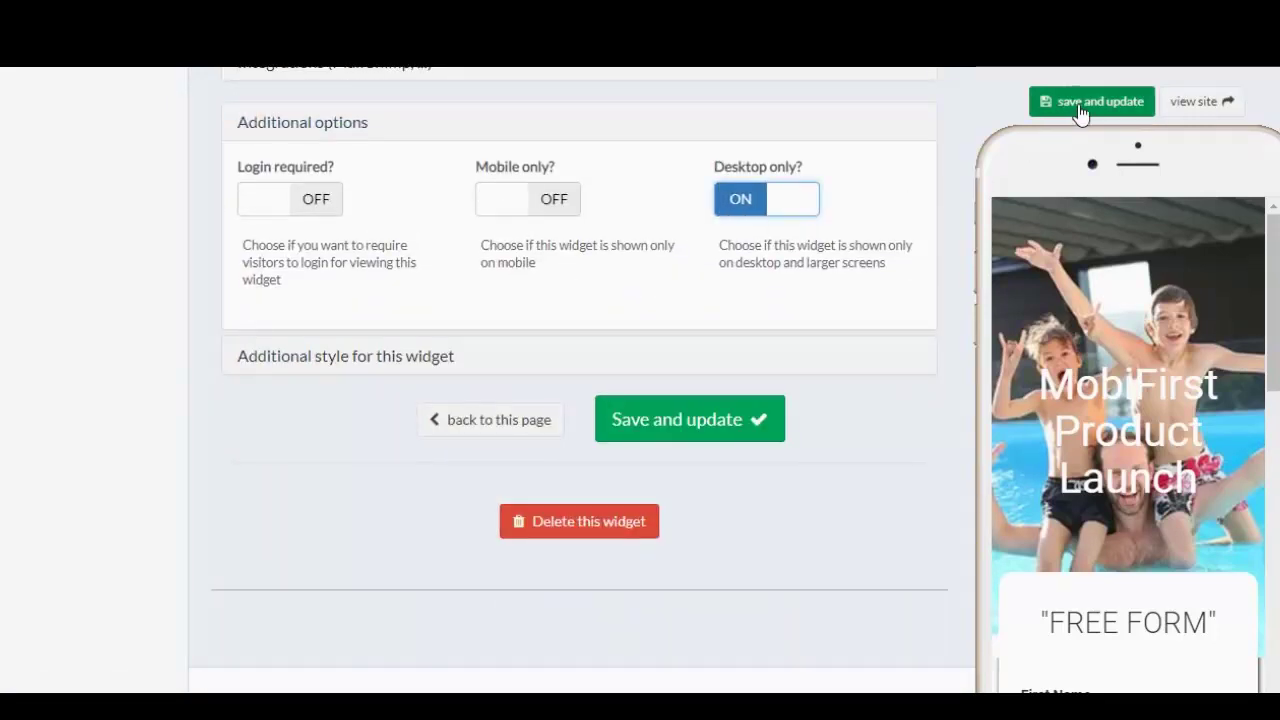
pyautogui.click(1080, 110)
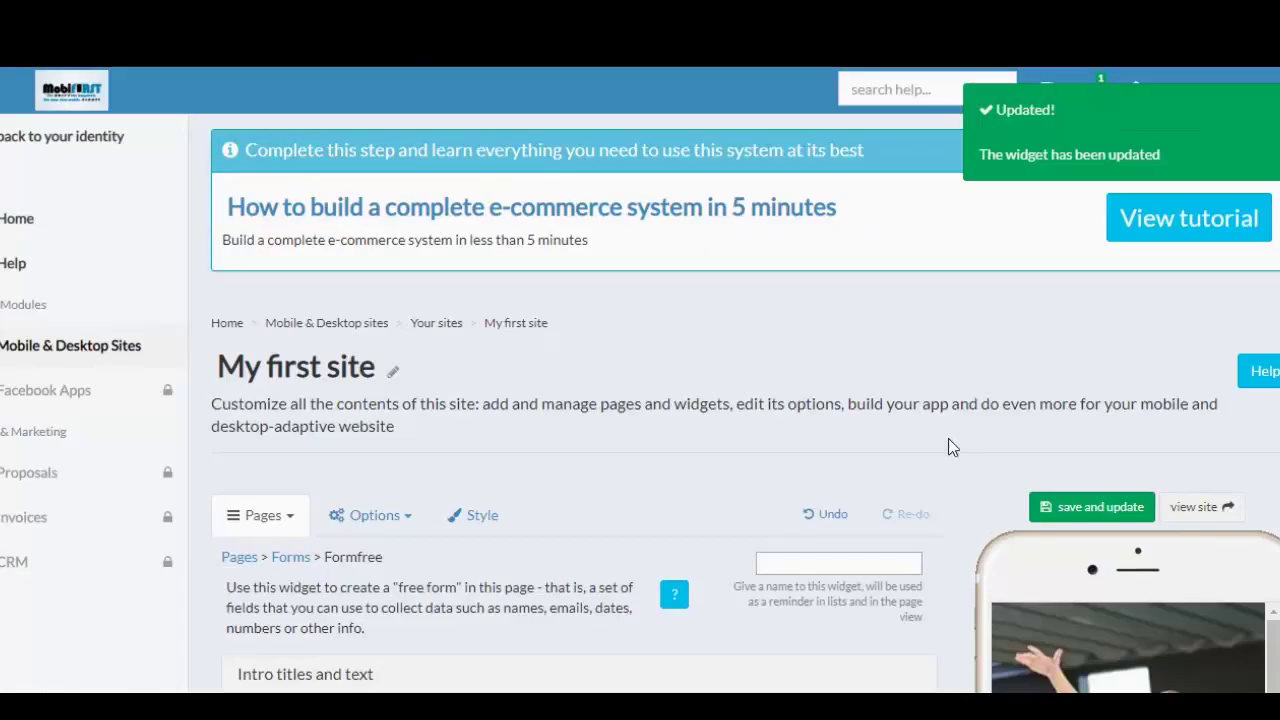
pyautogui.scroll(-4, 942, 433)
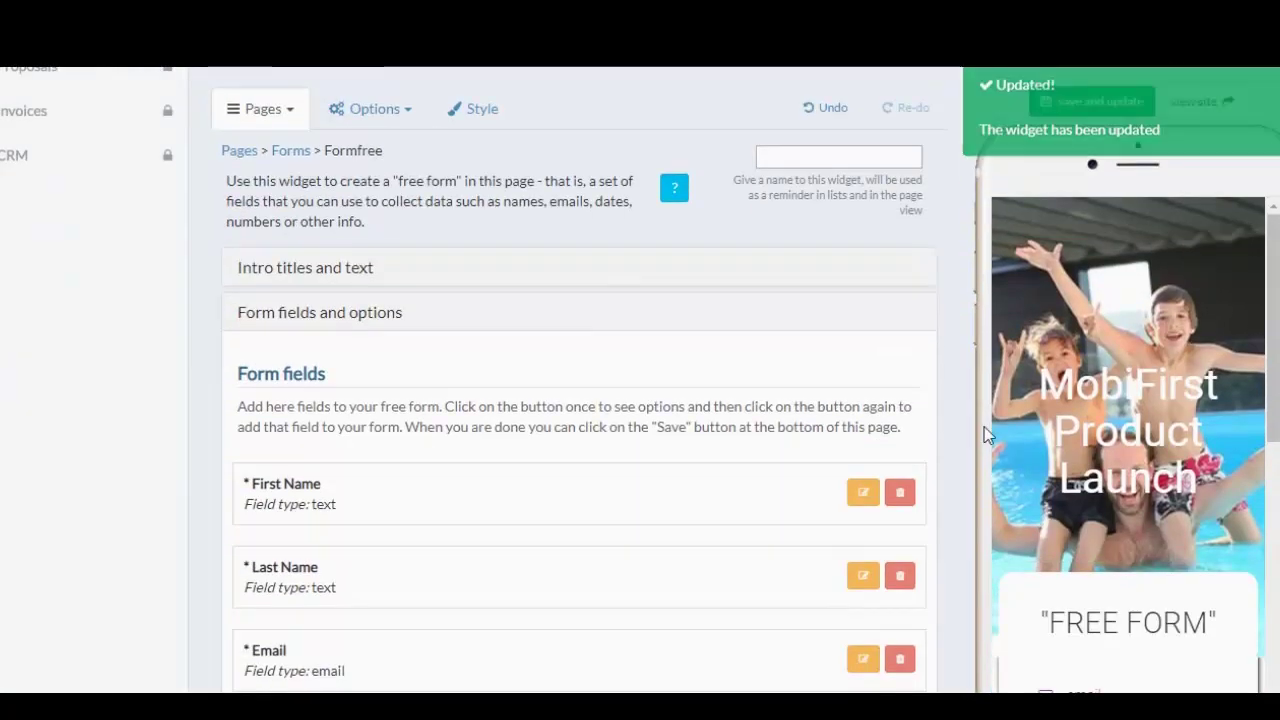
pyautogui.scroll(-6, 1122, 401)
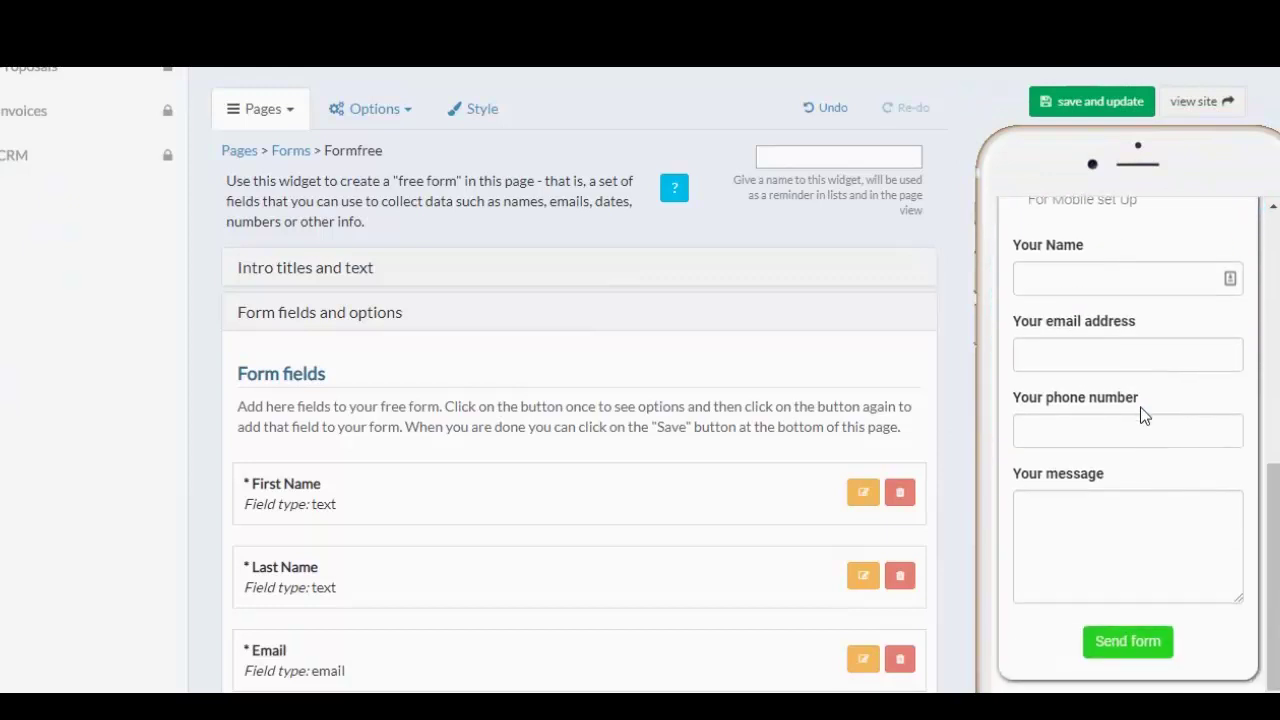
pyautogui.scroll(1, 944, 437)
pyautogui.scroll(5, 1148, 488)
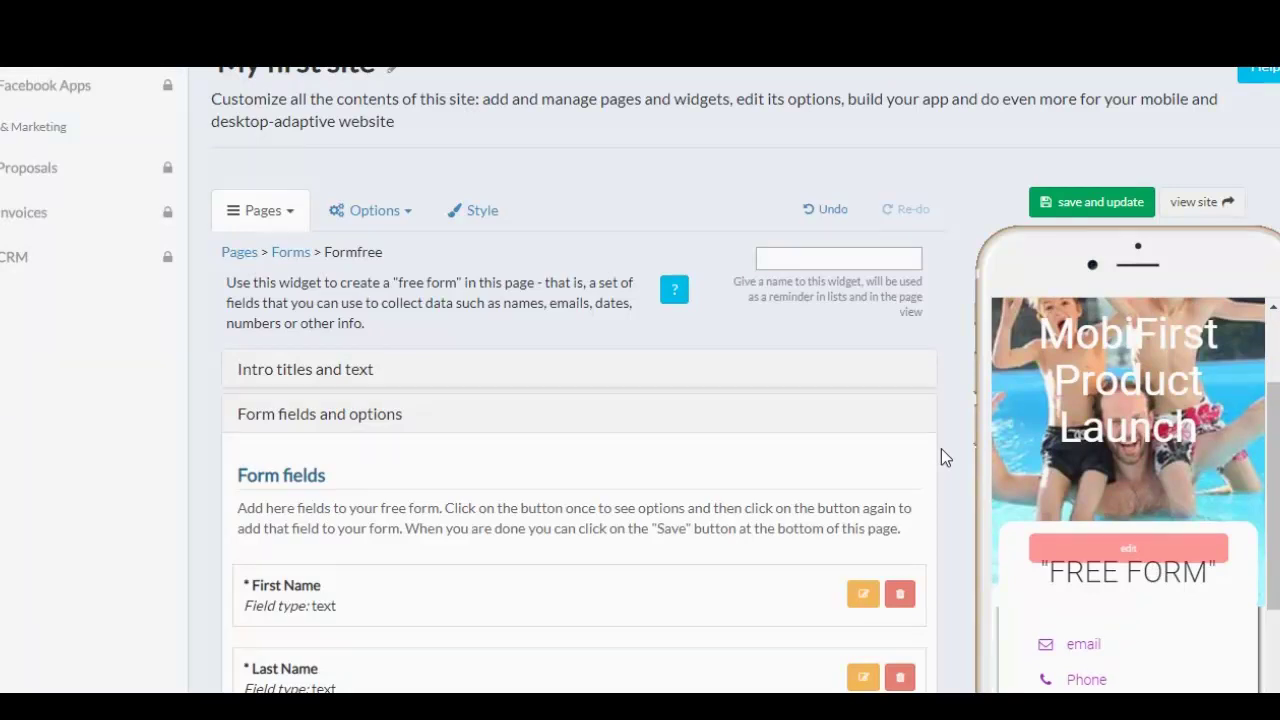
# Apply the Outstanding theme to the site and save the site.
pyautogui.click(481, 216)
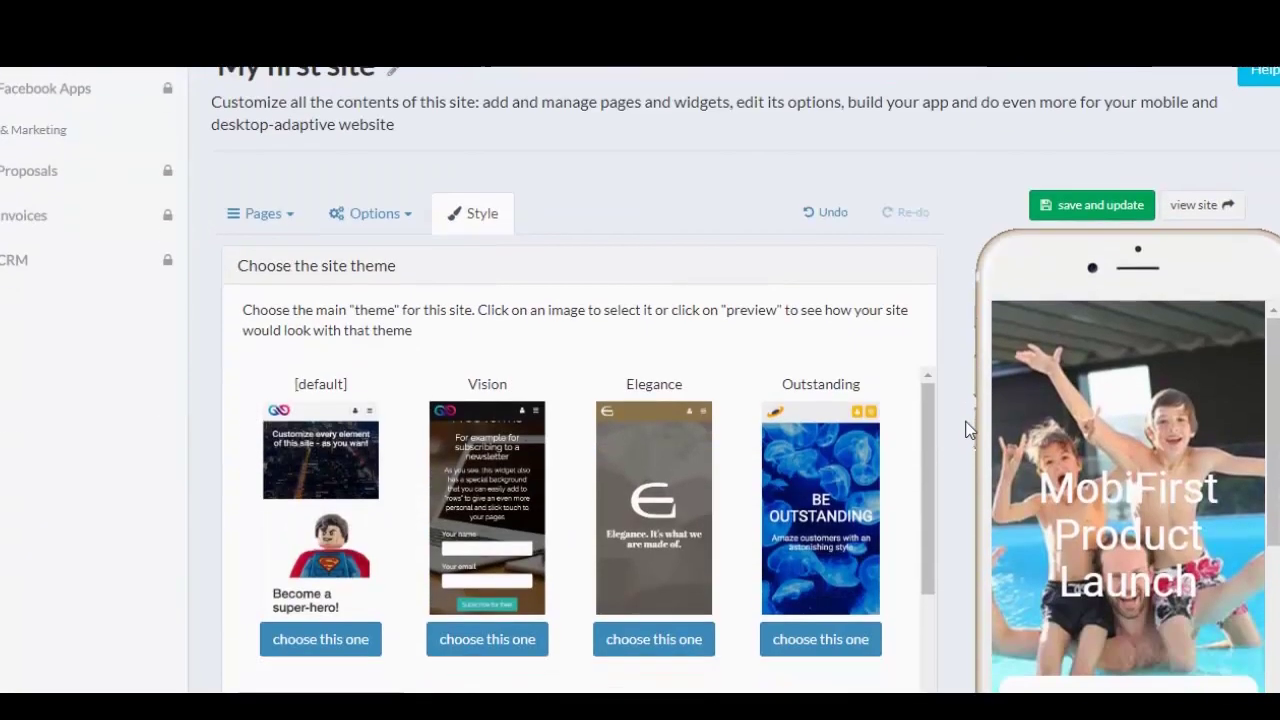
pyautogui.scroll(-2, 965, 430)
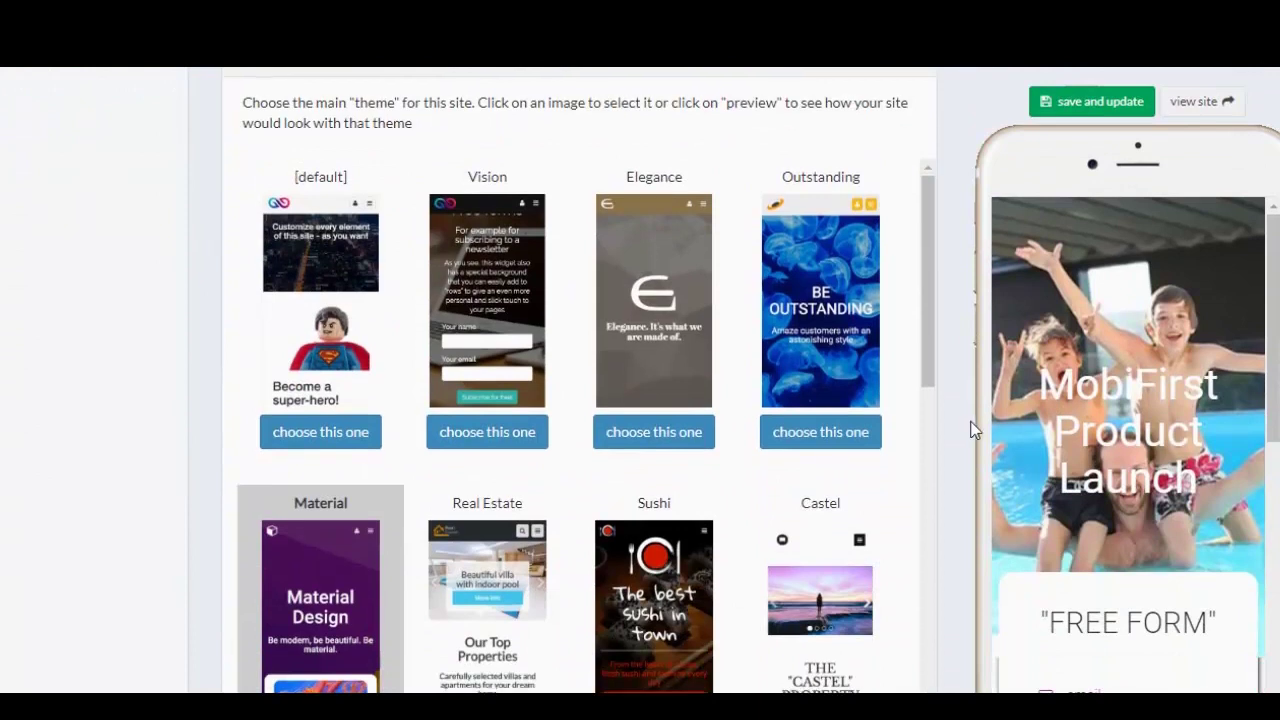
pyautogui.scroll(-1, 972, 430)
pyautogui.click(843, 333)
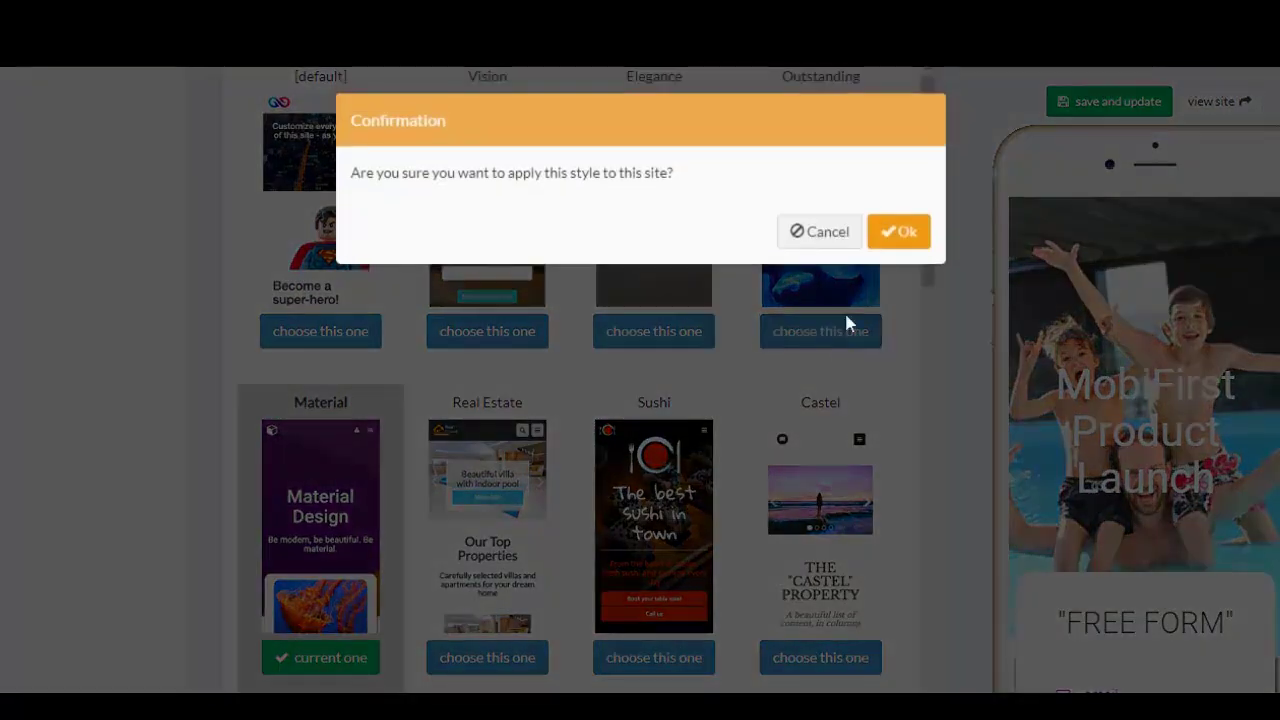
pyautogui.click(893, 236)
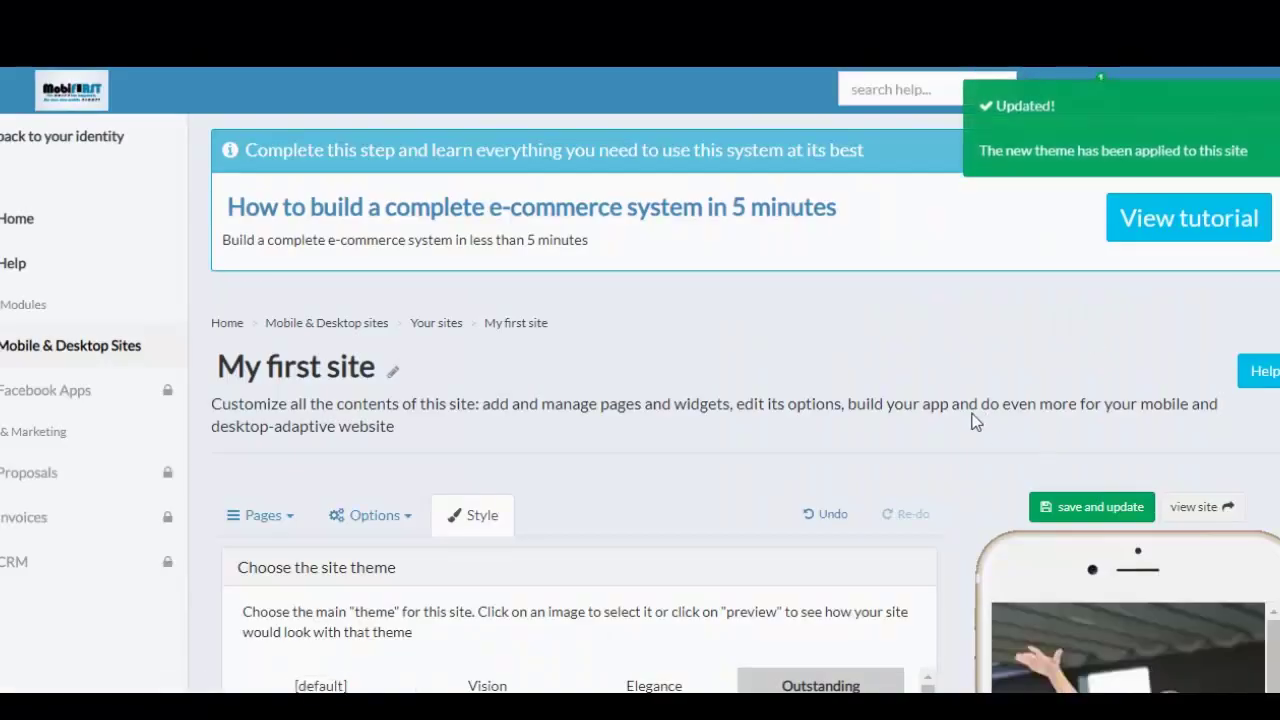
pyautogui.scroll(-1, 975, 422)
pyautogui.click(1084, 410)
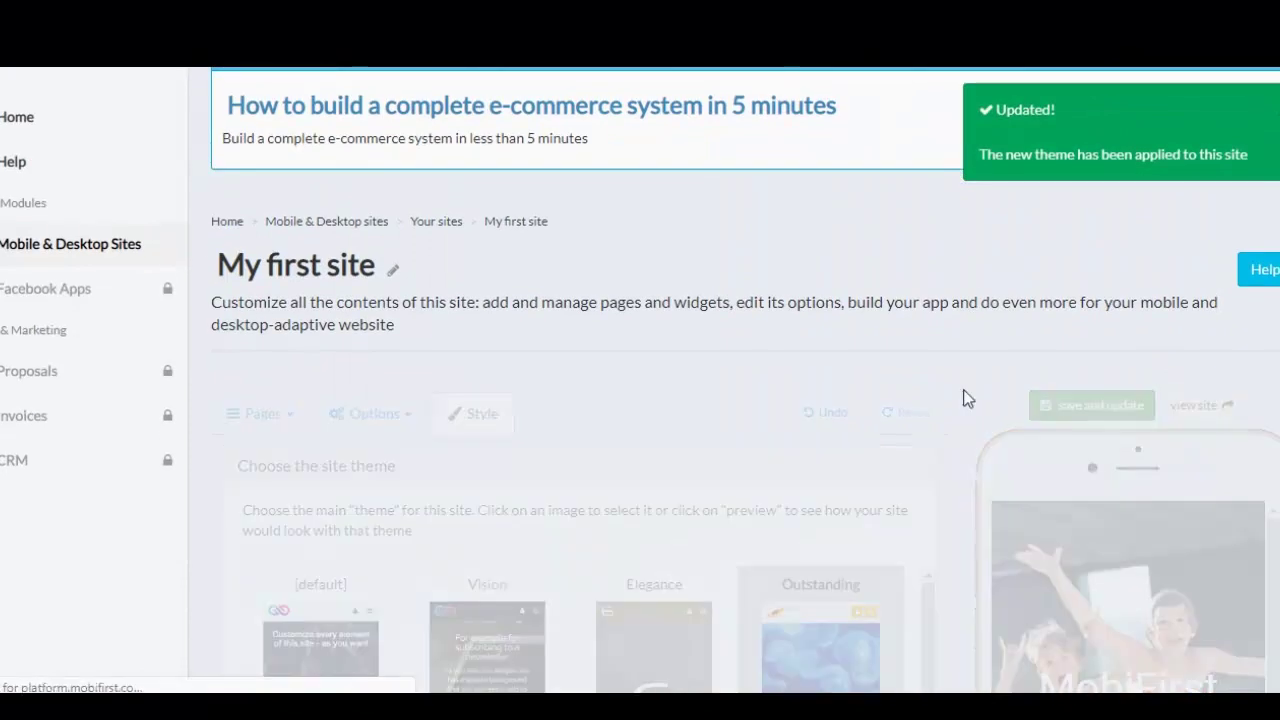
# Examine the restyled page in the phone preview and in the fullscreen desktop view.
pyautogui.scroll(-4, 968, 412)
pyautogui.scroll(-4, 1163, 420)
pyautogui.scroll(-5, 1170, 420)
pyautogui.scroll(12, 1168, 420)
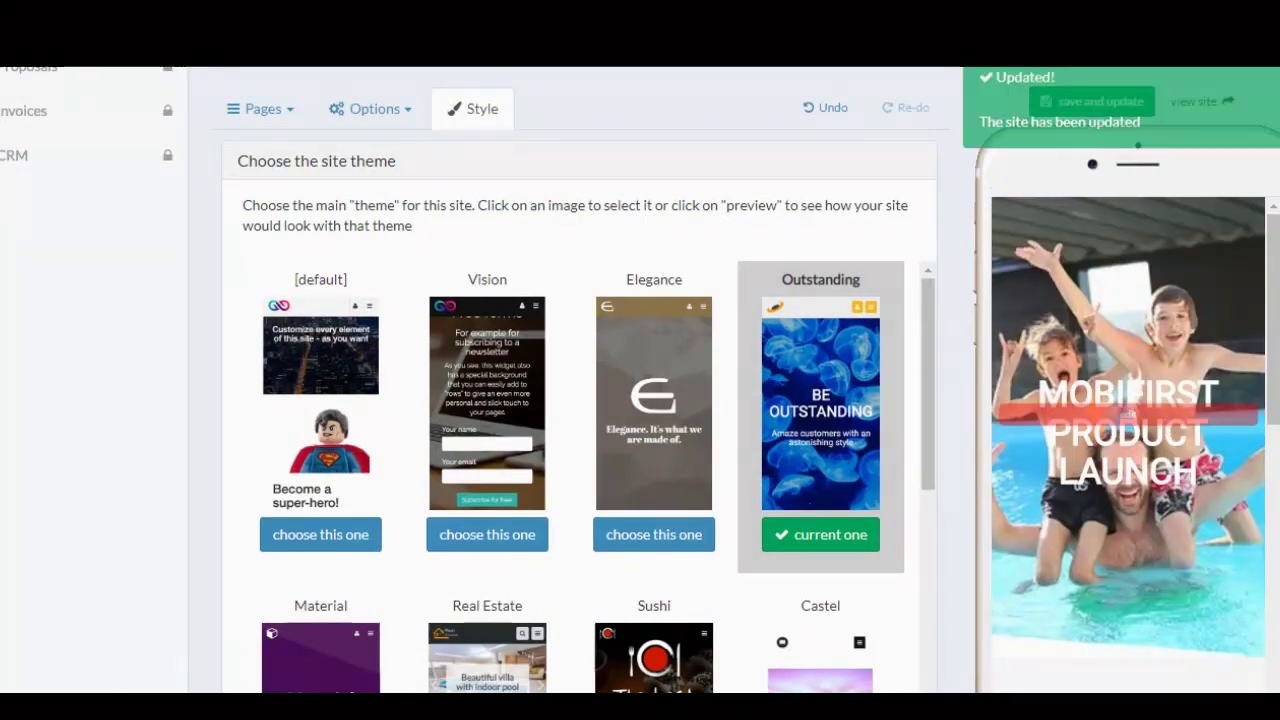
pyautogui.click(1208, 106)
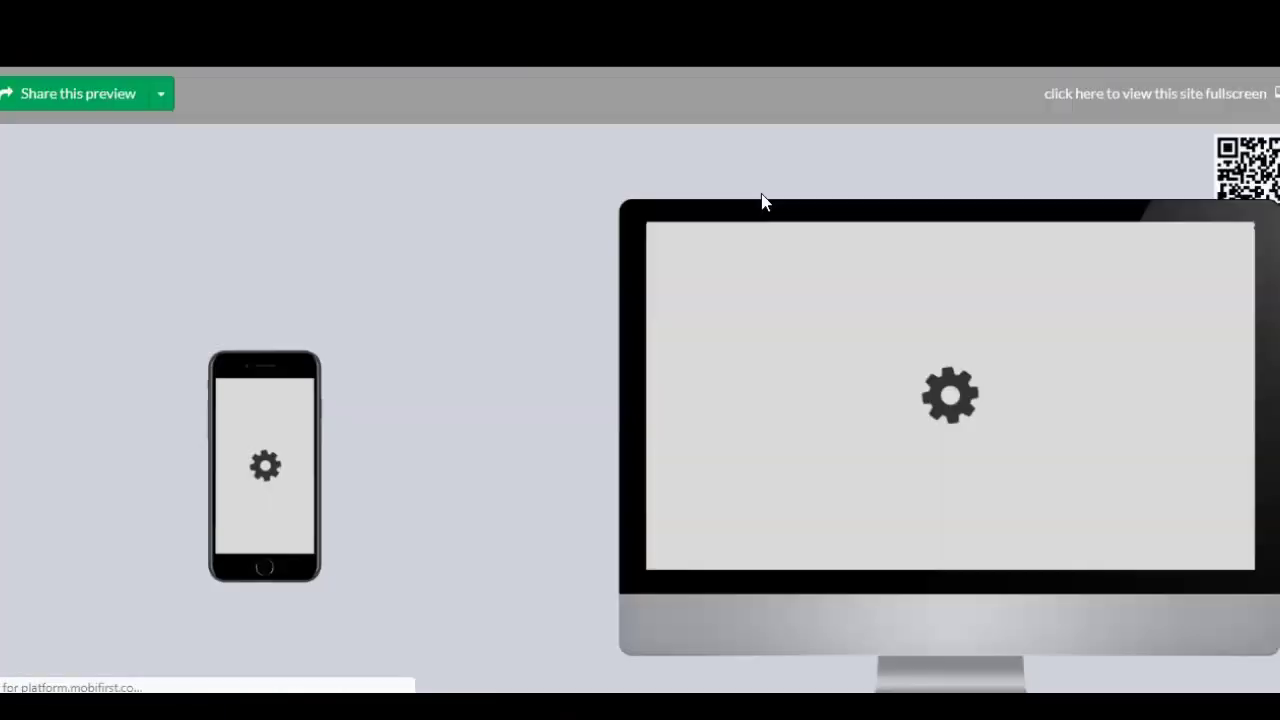
pyautogui.click(1115, 96)
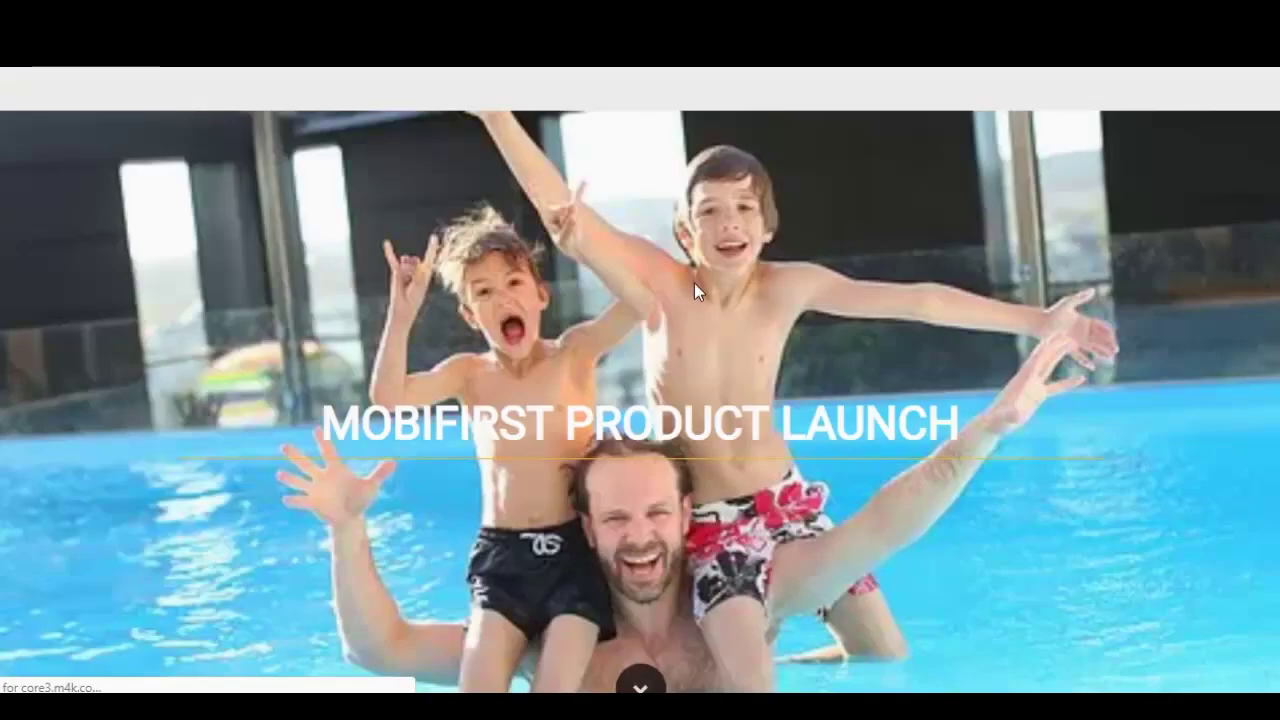
pyautogui.scroll(-5, 920, 339)
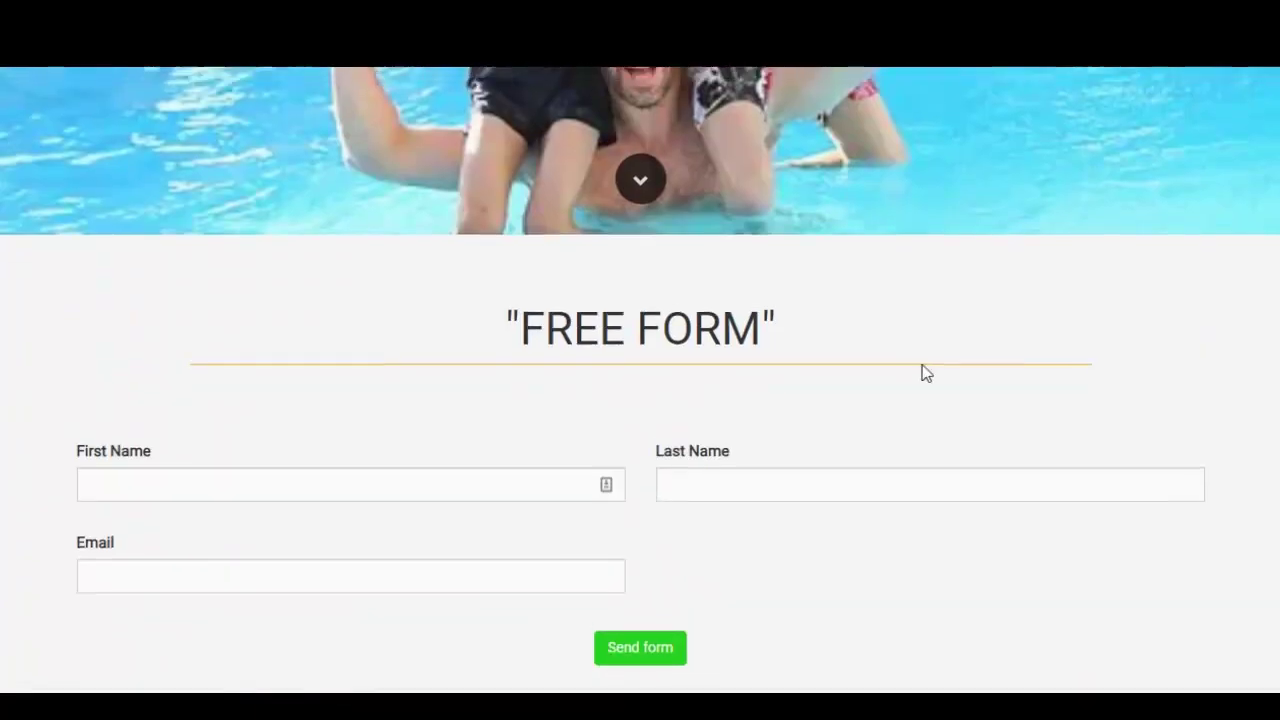
pyautogui.scroll(5, 925, 373)
pyautogui.press('Escape')
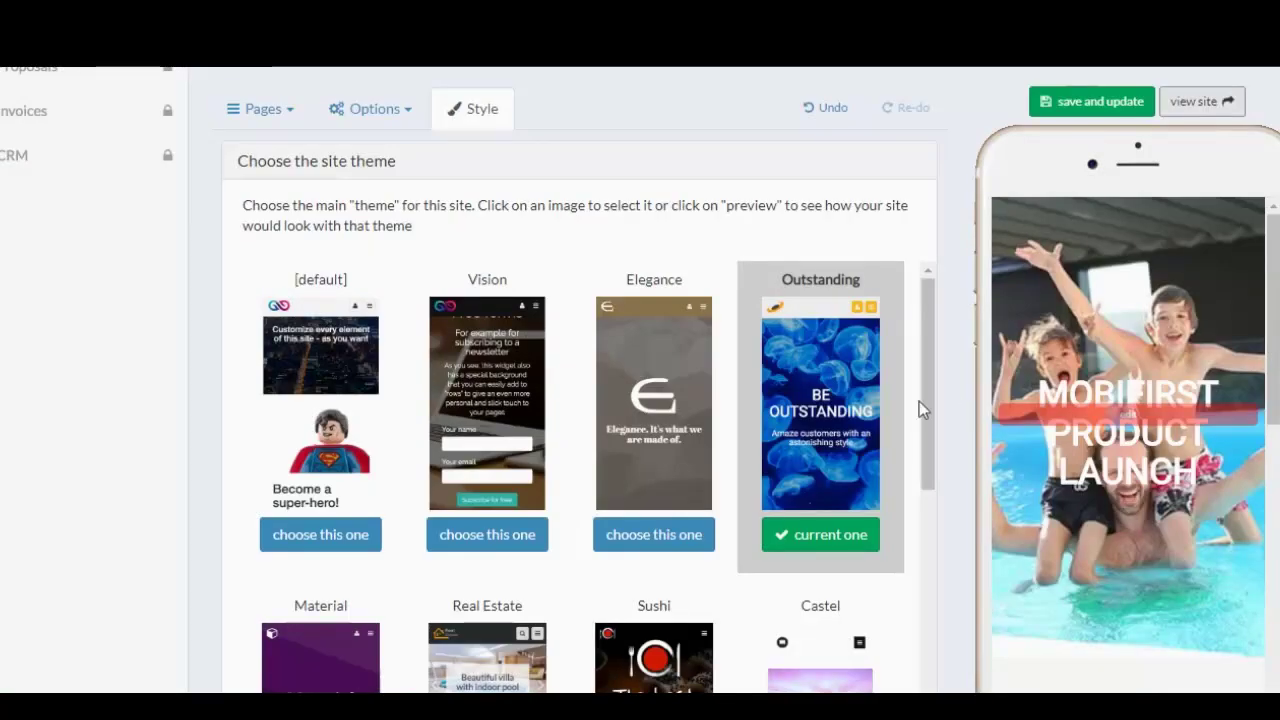
# Apply the car service theme showing "Your car, in the right hands" to the site and save the site.
pyautogui.scroll(-5, 957, 377)
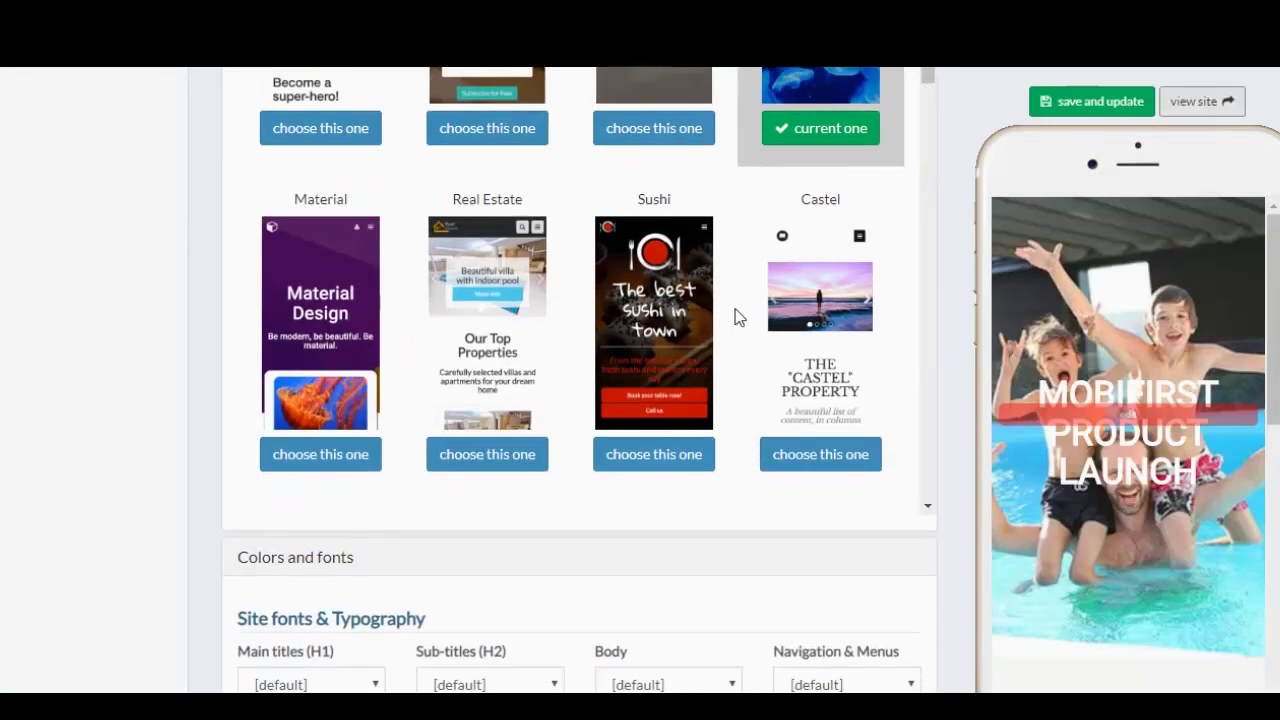
pyautogui.scroll(-4, 750, 320)
pyautogui.scroll(-2, 750, 305)
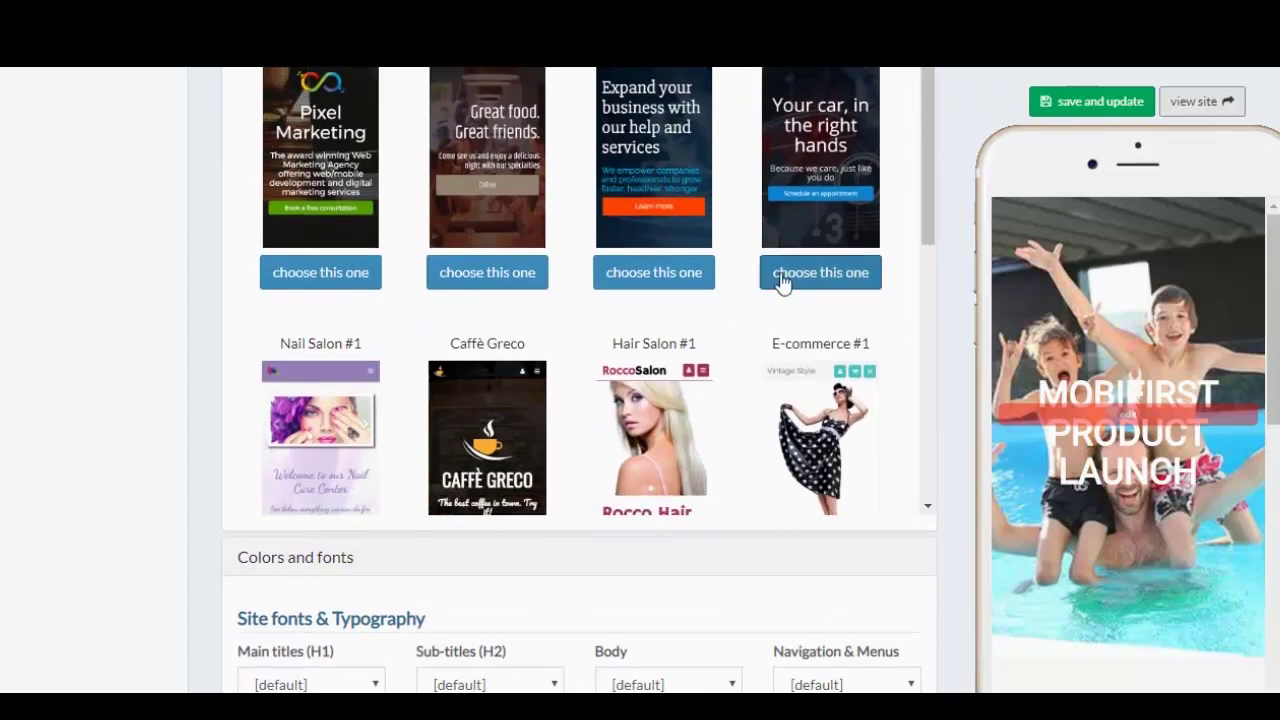
pyautogui.click(817, 272)
pyautogui.click(897, 232)
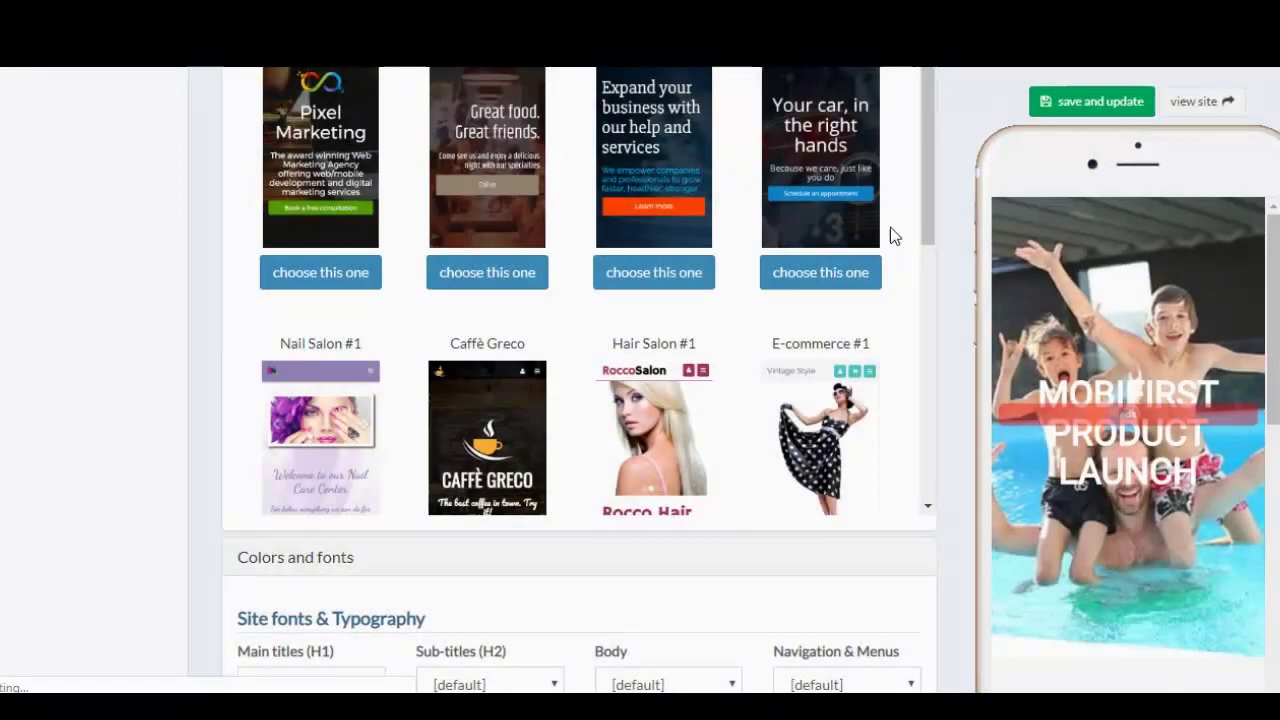
pyautogui.scroll(-1, 1073, 357)
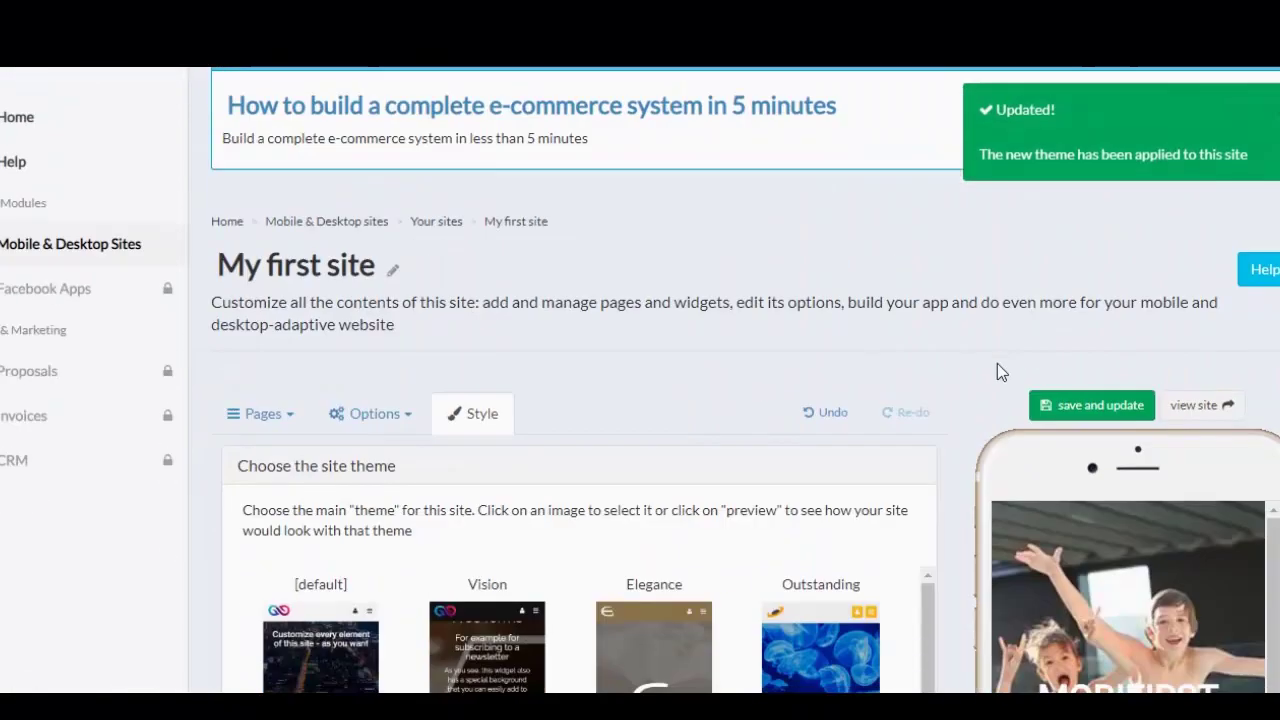
pyautogui.click(1063, 410)
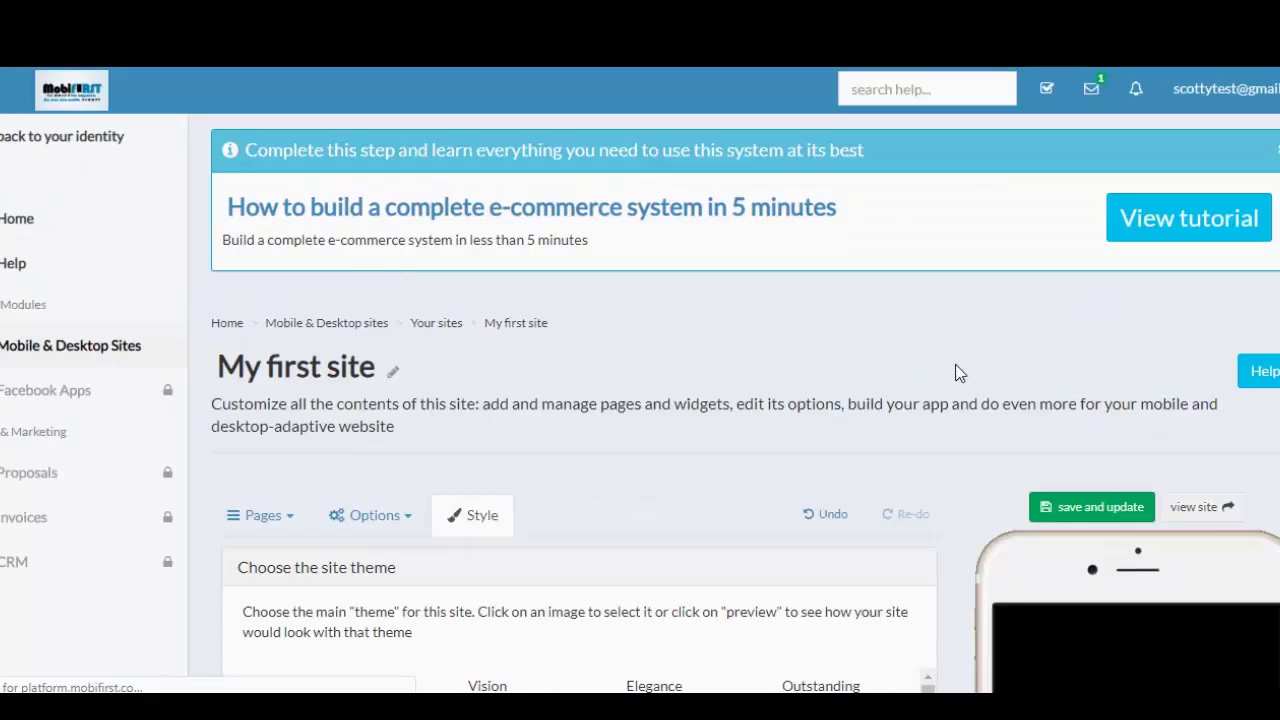
# Look through the header, contact entries and contact form fields under the new theme in the phone preview.
pyautogui.scroll(-3, 958, 384)
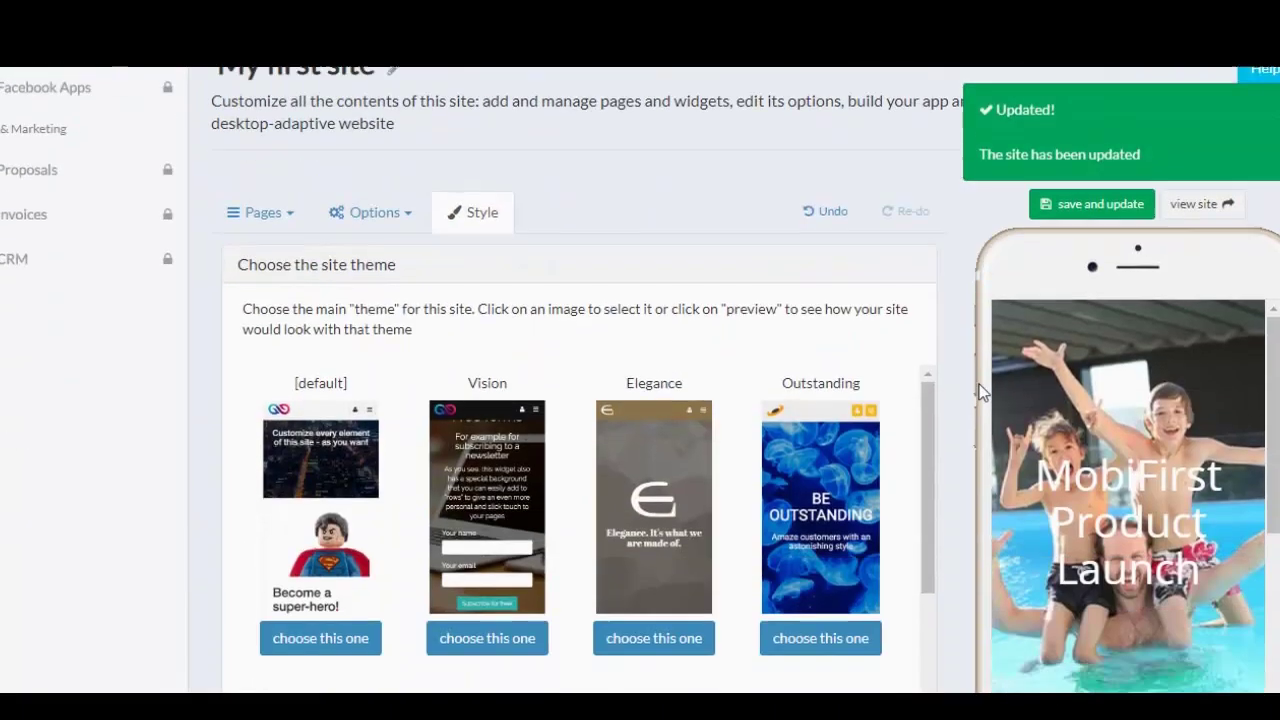
pyautogui.scroll(-3, 1150, 420)
pyautogui.scroll(-2, 1188, 425)
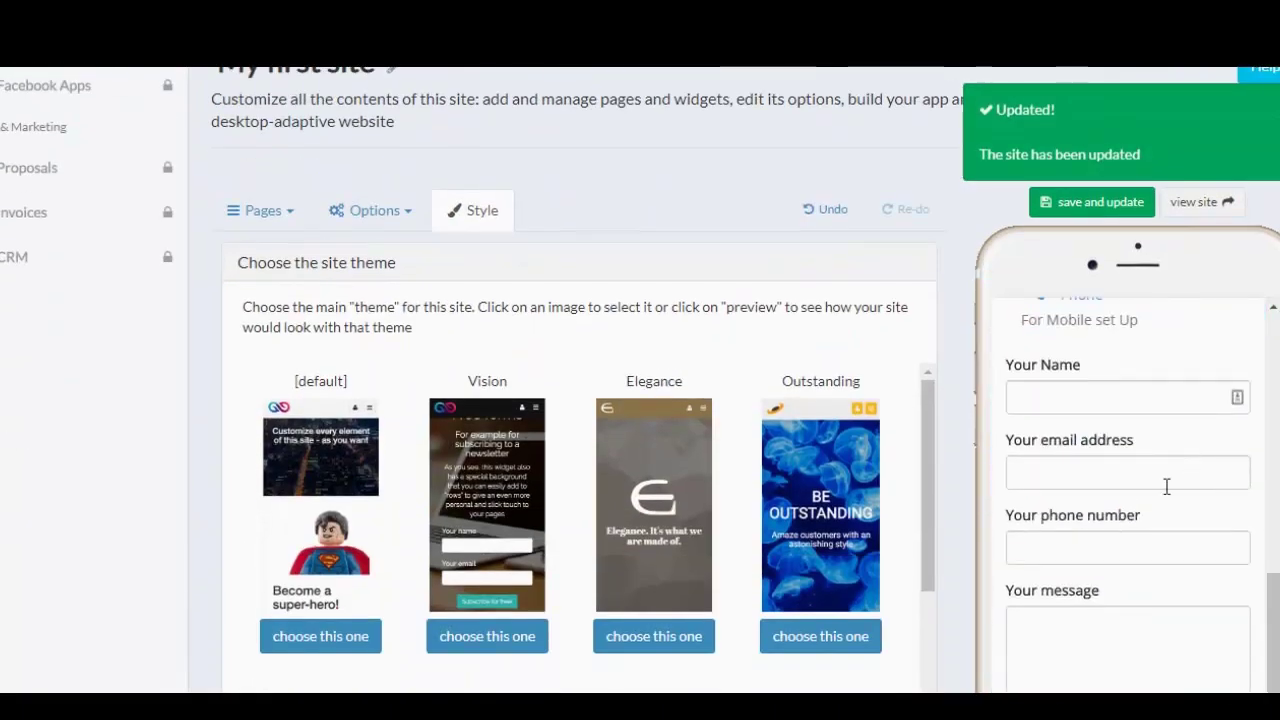
pyautogui.scroll(-1, 982, 494)
pyautogui.scroll(-3, 980, 497)
pyautogui.scroll(3, 1063, 484)
pyautogui.scroll(6, 965, 466)
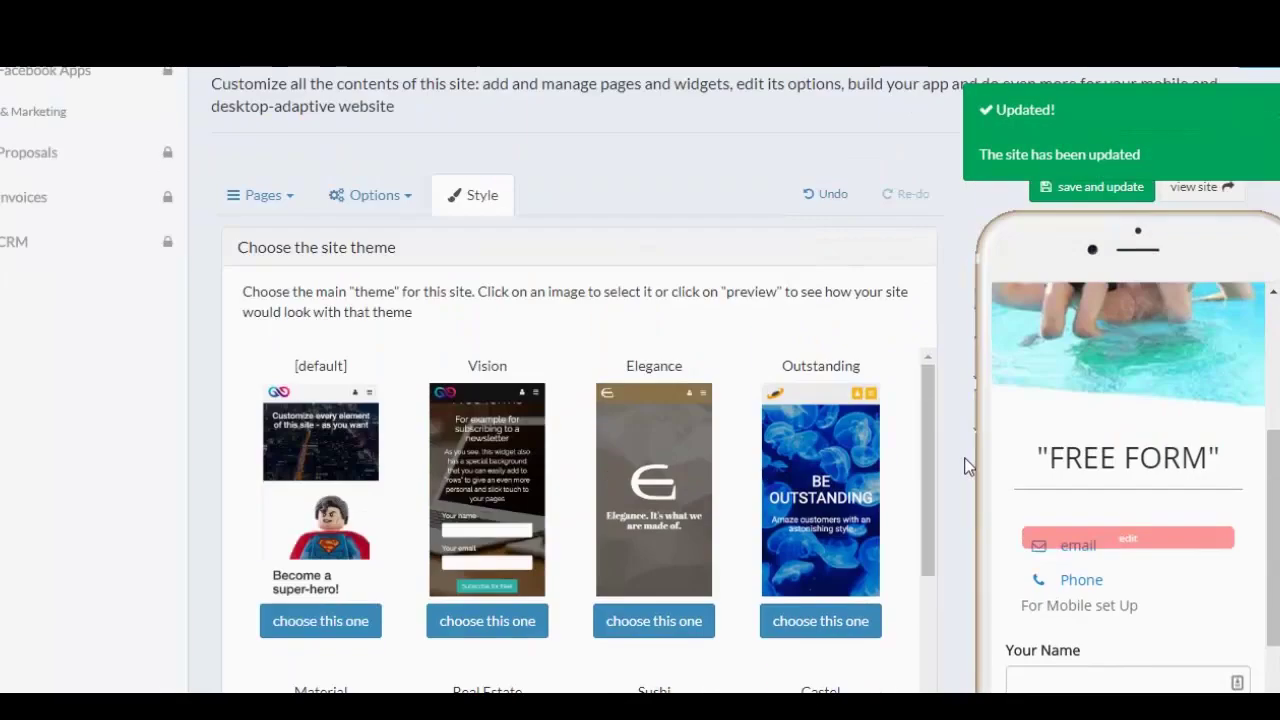
# Dismiss the e-commerce tutorial banner and save the site.
pyautogui.click(1275, 150)
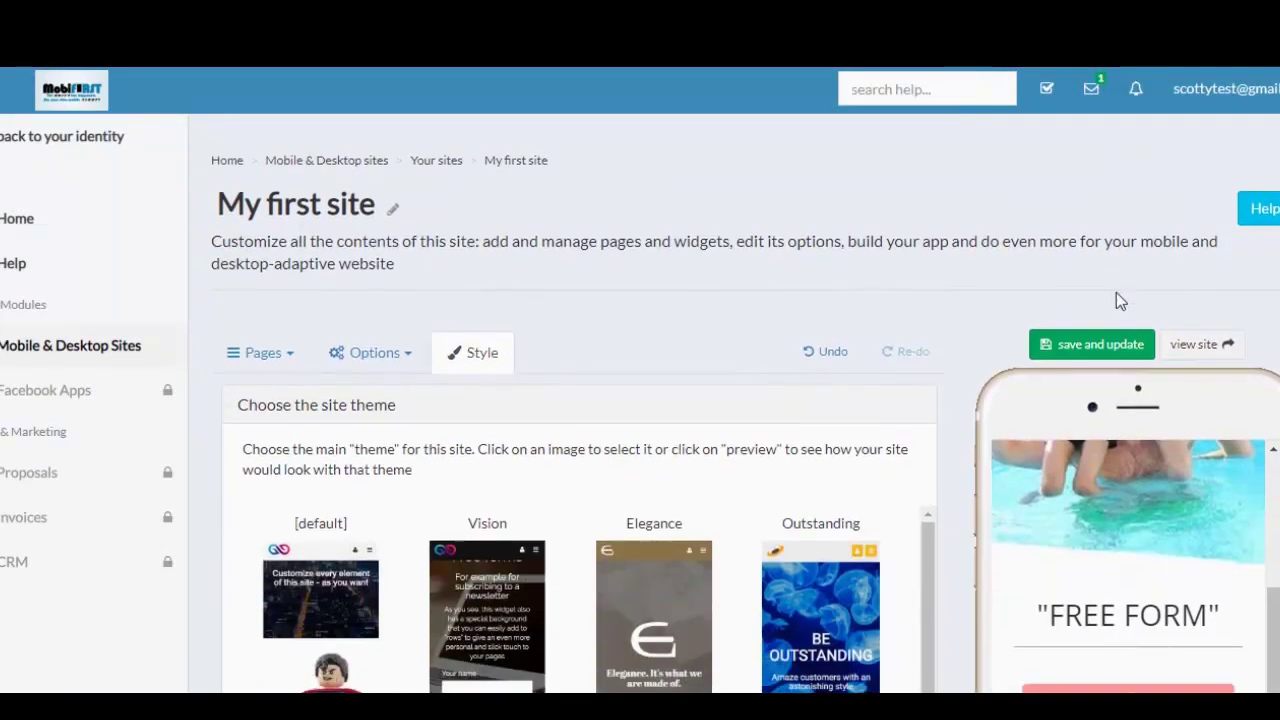
pyautogui.click(1095, 346)
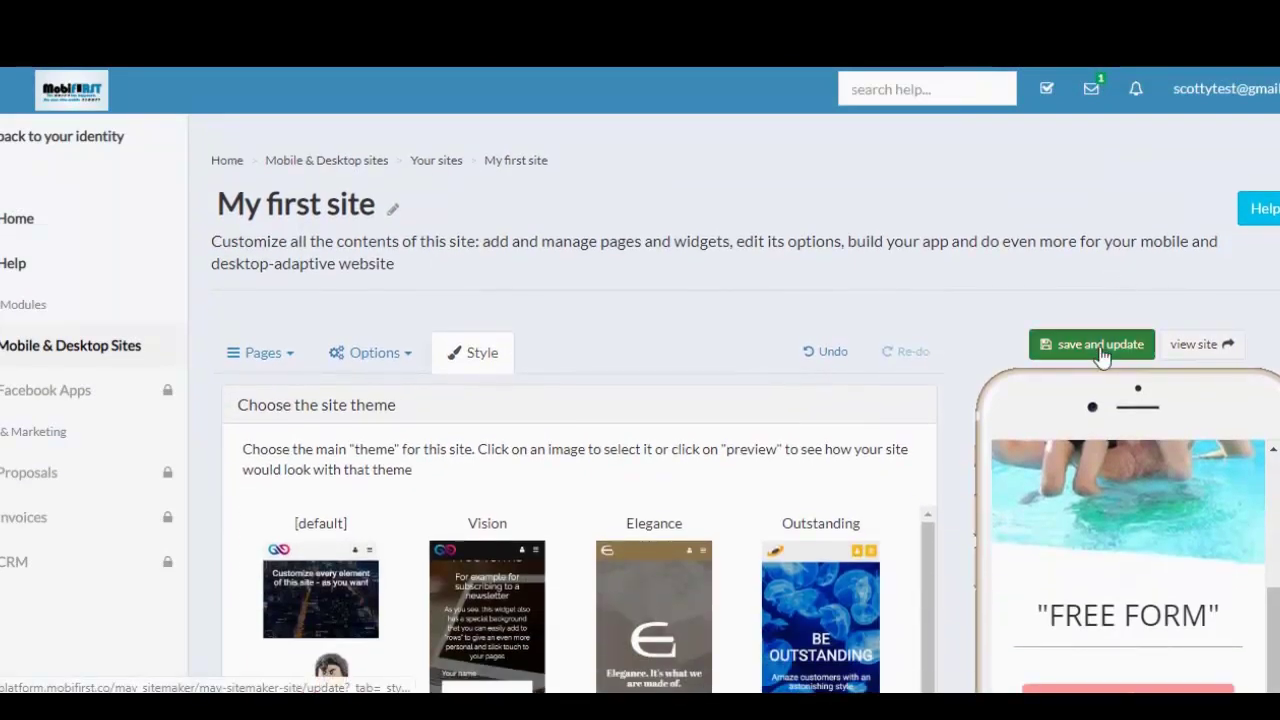